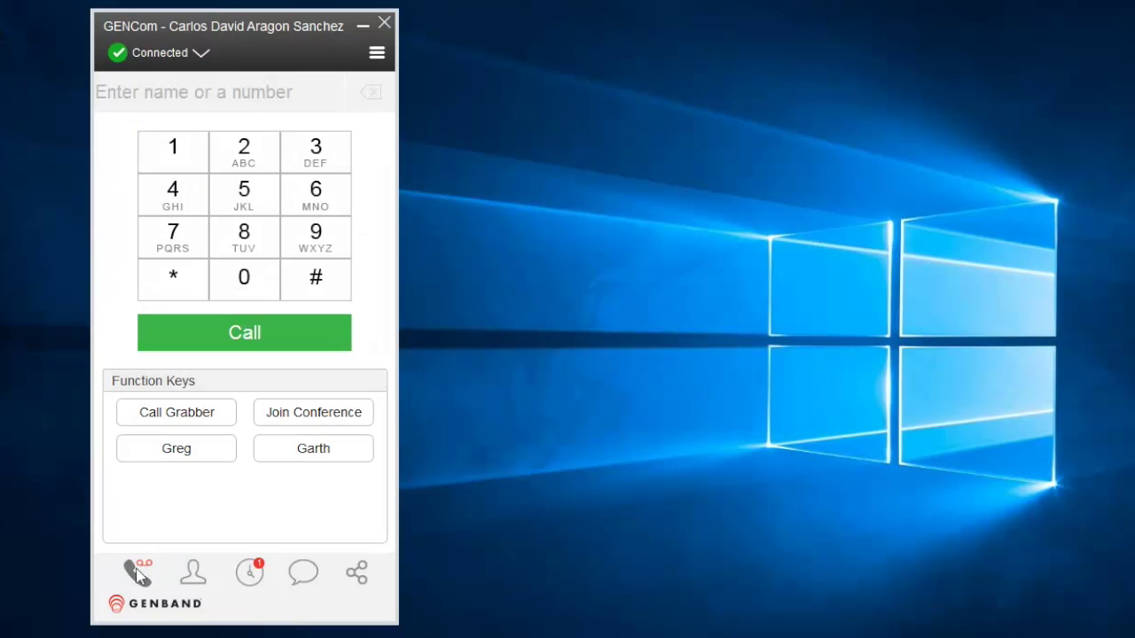
View the contact list, then switch to the missed-calls history
{"action": "left_click", "coordinate": [191, 574]}
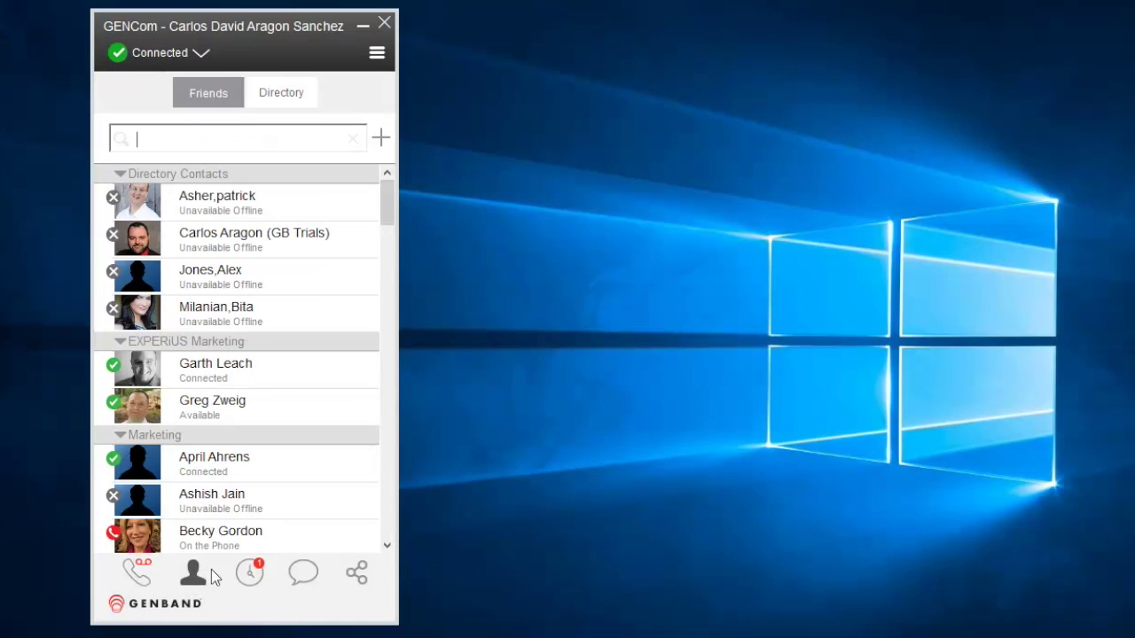
{"action": "left_click", "coordinate": [249, 573]}
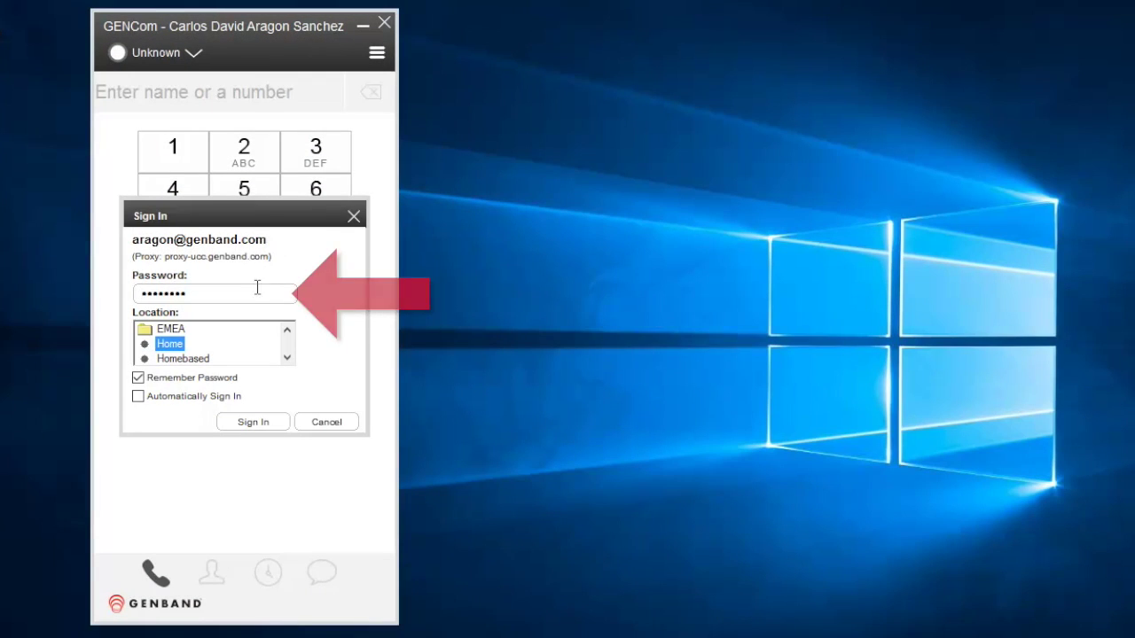
Re-enter the account password, enable Automatically Sign In, and sign in
{"action": "left_click", "coordinate": [256, 286]}
{"action": "key", "text": "BackSpace"}
{"action": "key", "text": "BackSpace"}
{"action": "key", "text": "BackSpace"}
{"action": "key", "text": "BackSpace"}
{"action": "key", "text": "BackSpace"}
{"action": "key", "text": "BackSpace"}
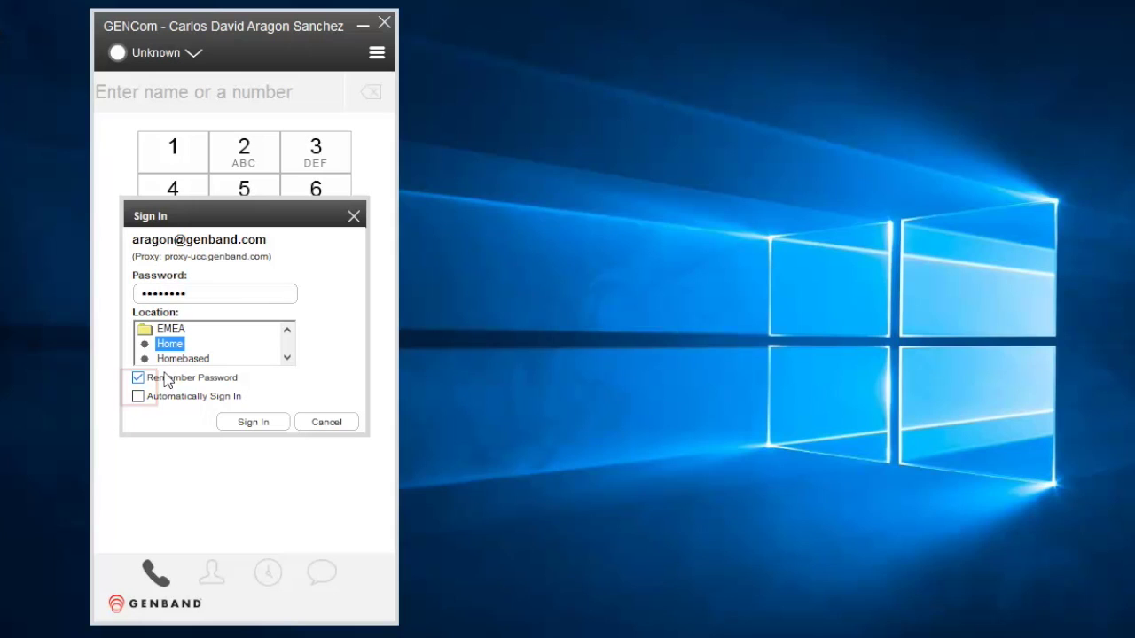
{"action": "left_click", "coordinate": [144, 399]}
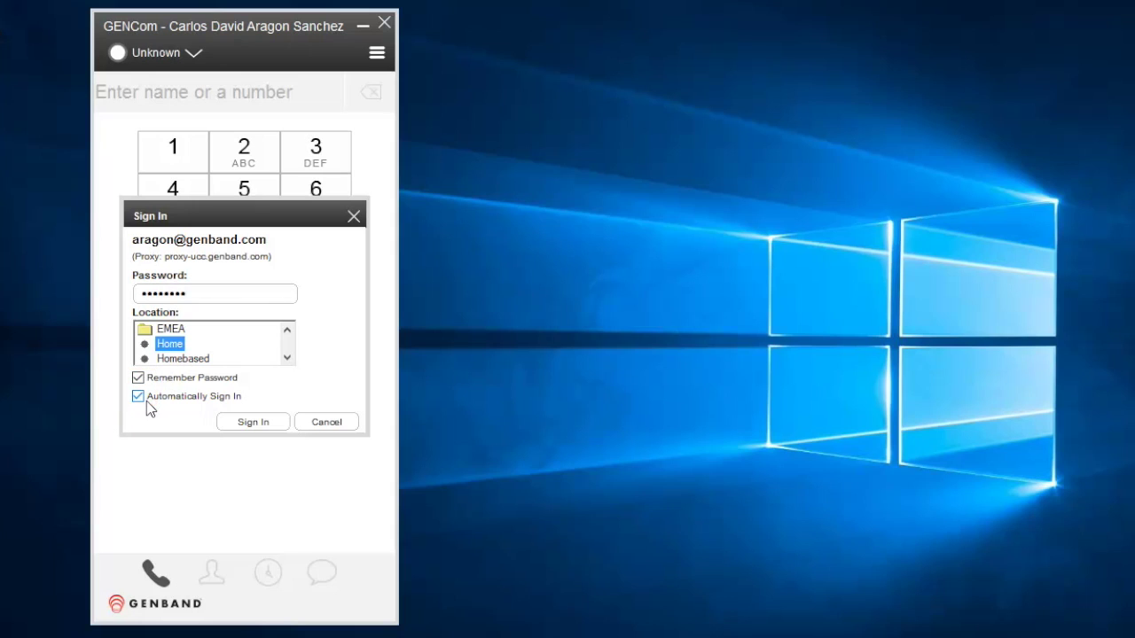
{"action": "left_click", "coordinate": [256, 423]}
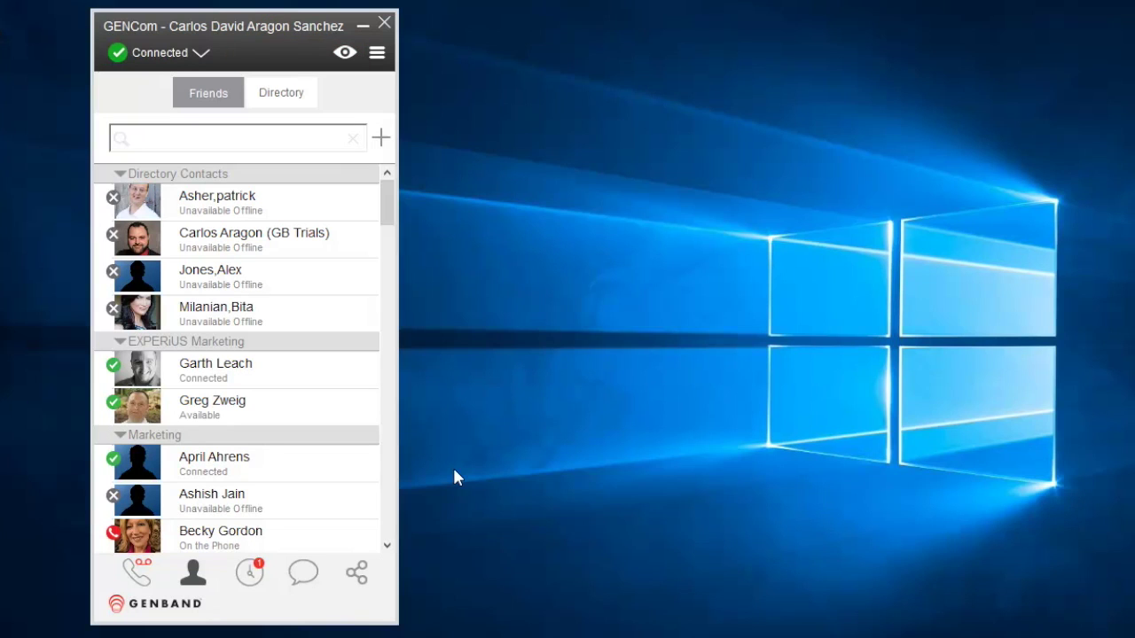
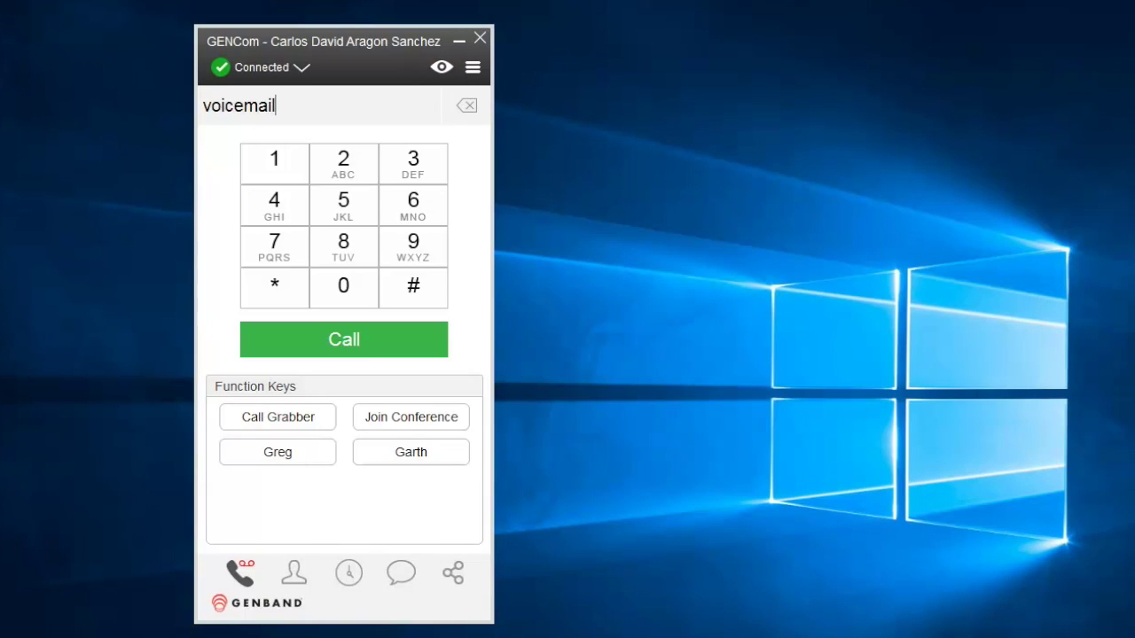
{"action": "key", "text": "ctrl+a"}
{"action": "key", "text": "BackSpace"}
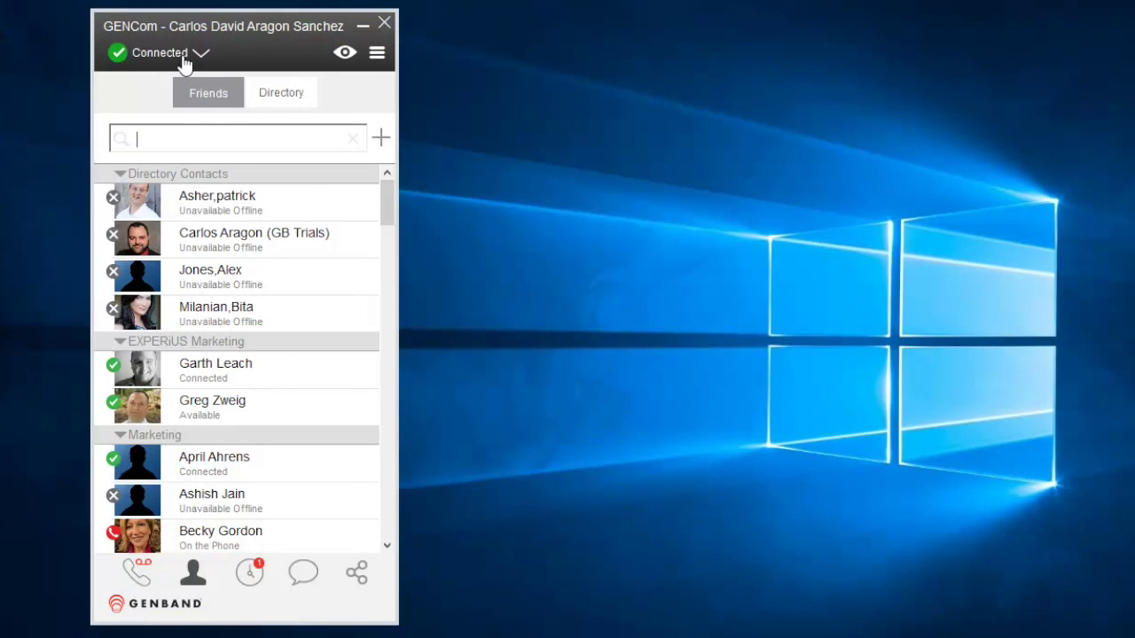
{"action": "left_click", "coordinate": [184, 58]}
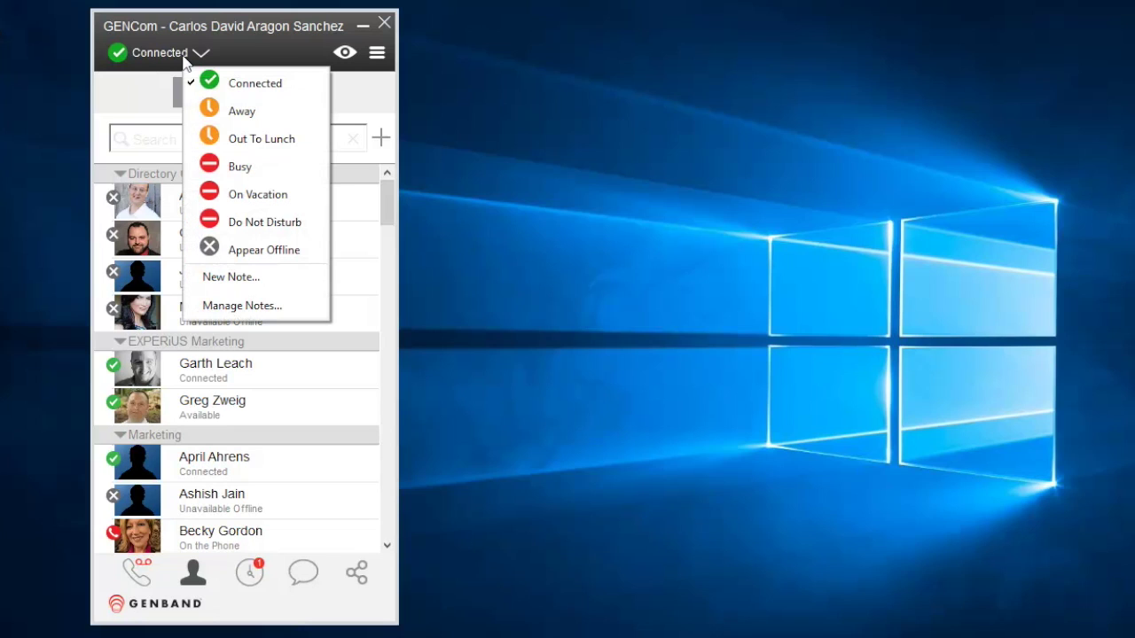
{"action": "left_click", "coordinate": [403, 42]}
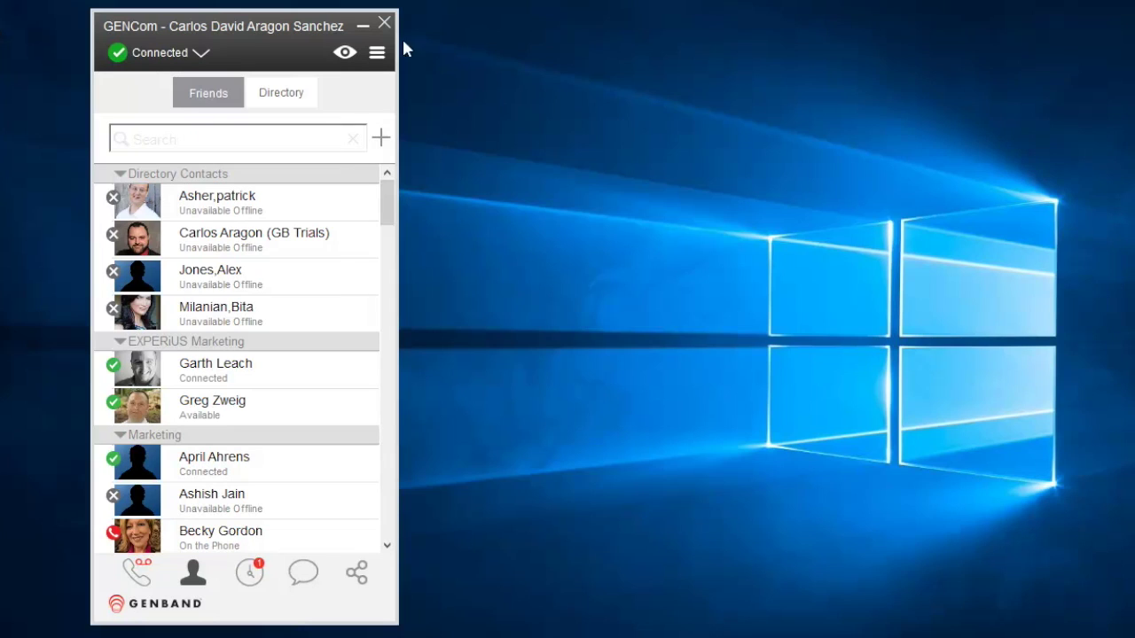
{"action": "left_click", "coordinate": [377, 54]}
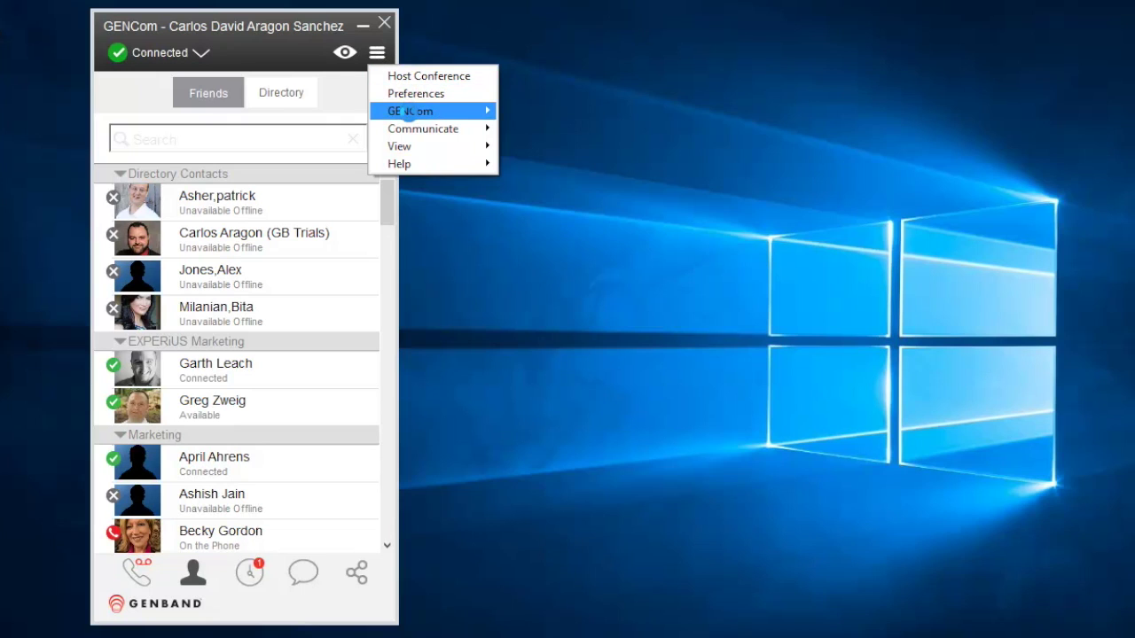
{"action": "mouse_move", "coordinate": [407, 113]}
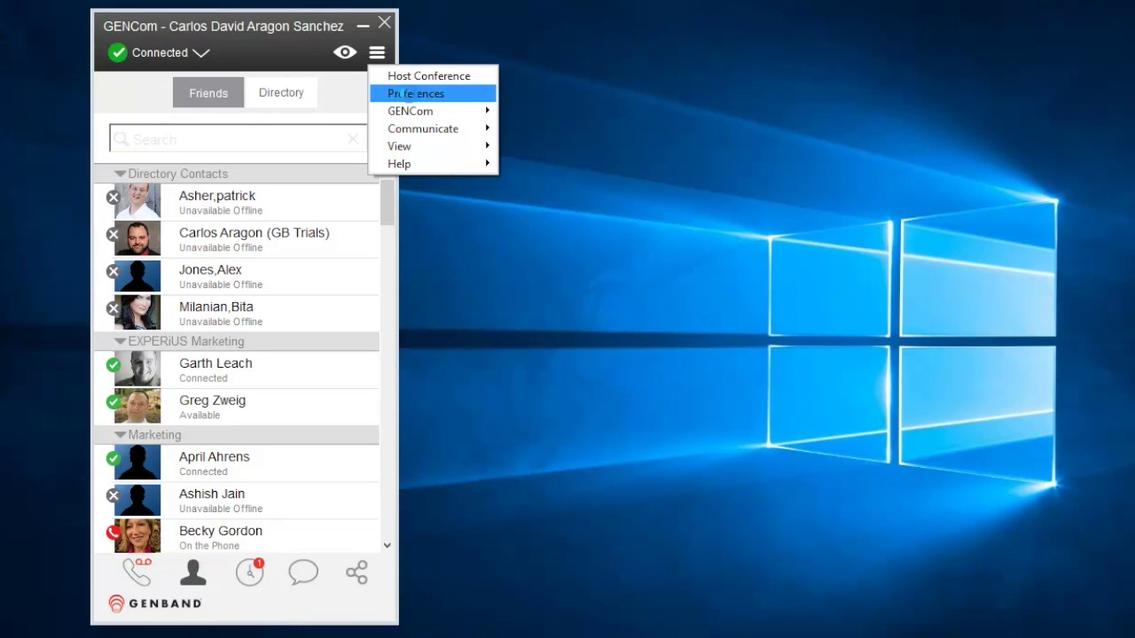
{"action": "mouse_move", "coordinate": [399, 163]}
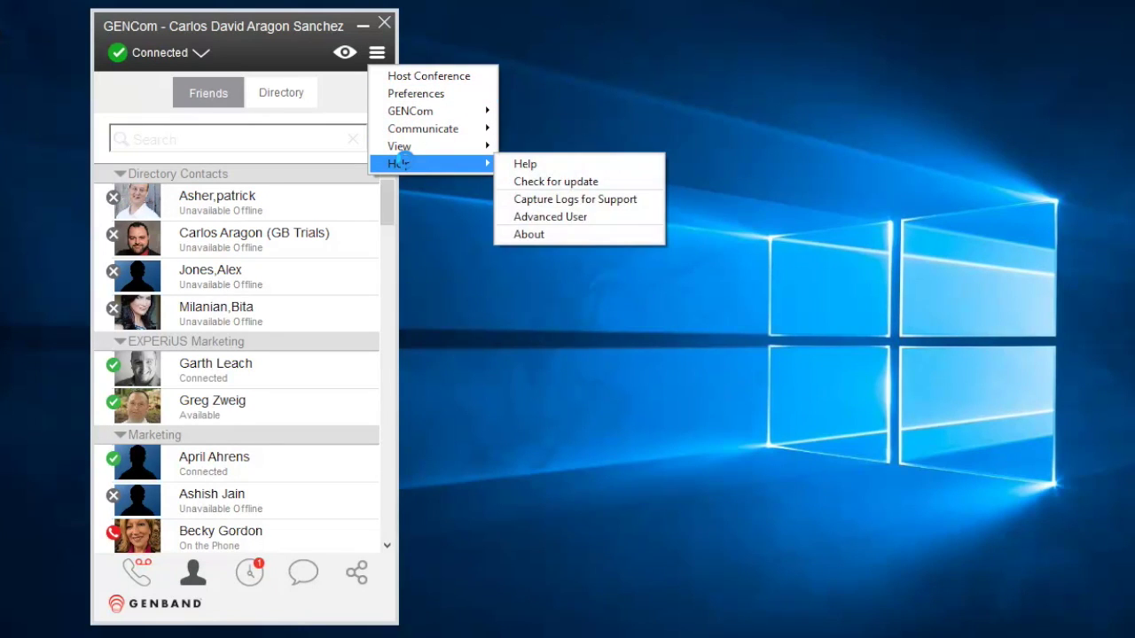
{"action": "left_click", "coordinate": [434, 208]}
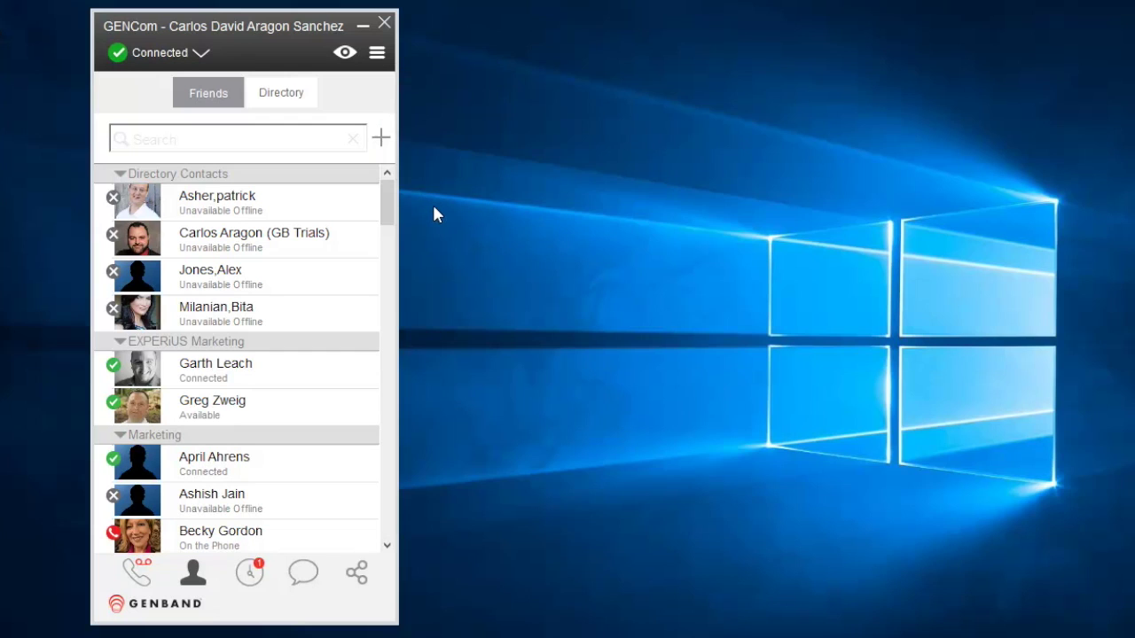
Open Presence Watchers, approve all six pending requests, and close the window
{"action": "left_click", "coordinate": [344, 55]}
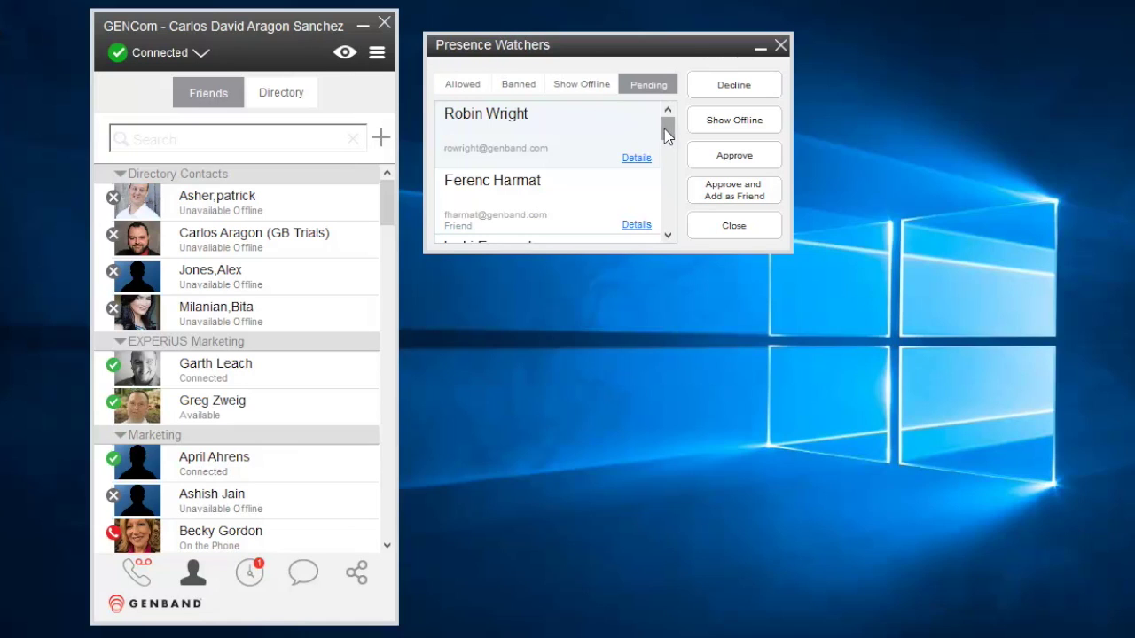
{"action": "left_click", "coordinate": [708, 156]}
{"action": "left_click", "coordinate": [708, 156]}
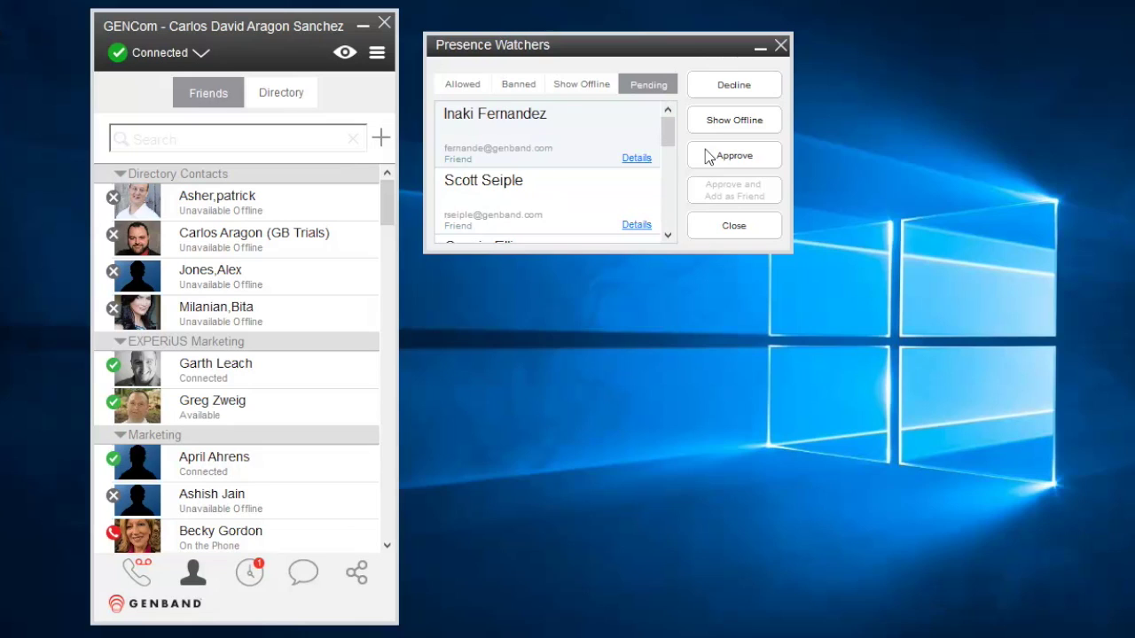
{"action": "left_click", "coordinate": [708, 156]}
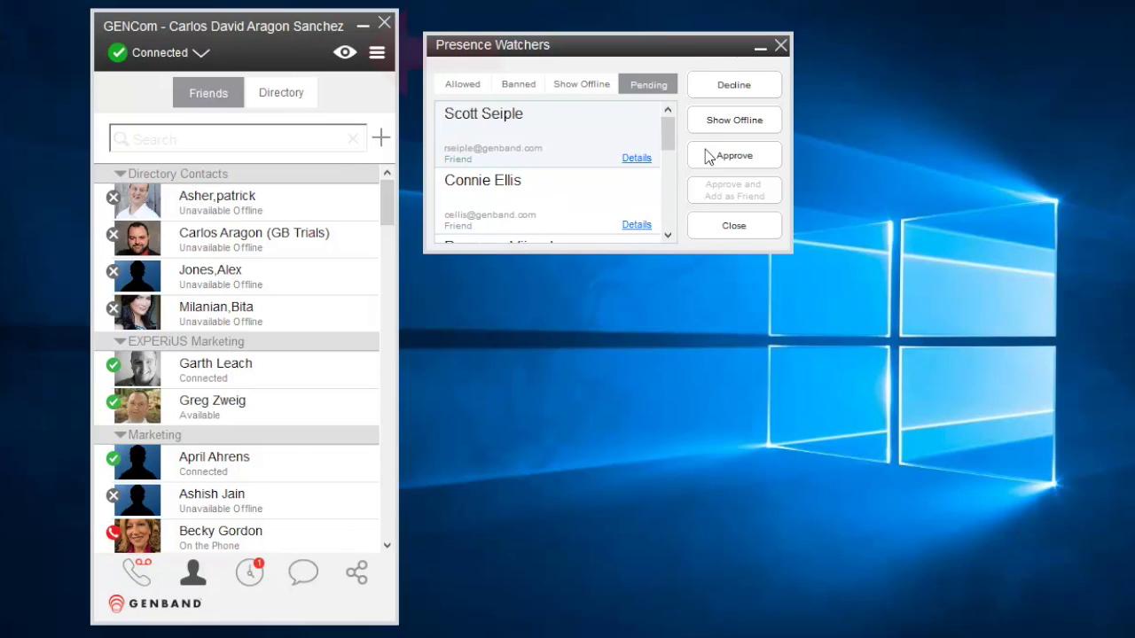
{"action": "left_click", "coordinate": [709, 156]}
{"action": "left_click", "coordinate": [708, 156]}
{"action": "left_click", "coordinate": [708, 156]}
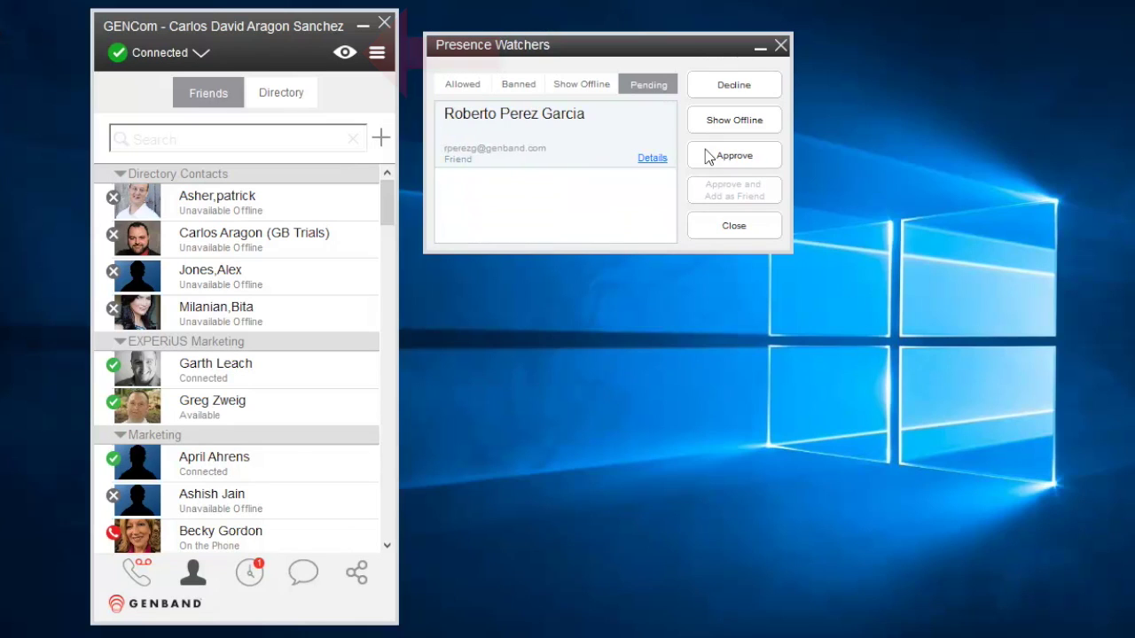
{"action": "left_click", "coordinate": [708, 156]}
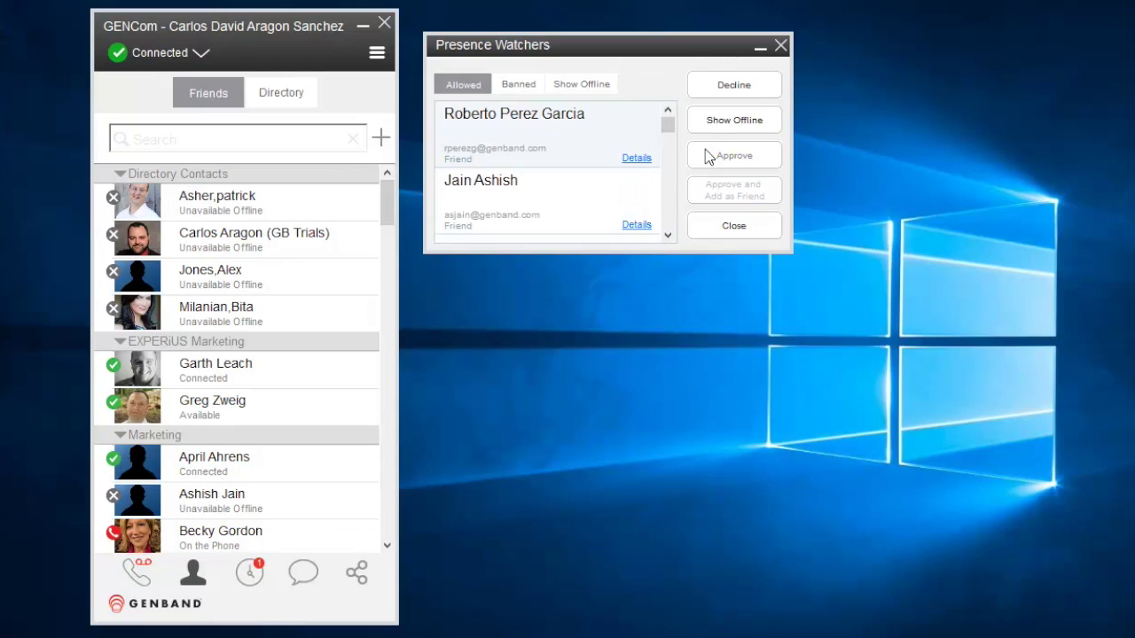
{"action": "scroll", "coordinate": [670, 182], "scroll_direction": "down", "scroll_amount": 4}
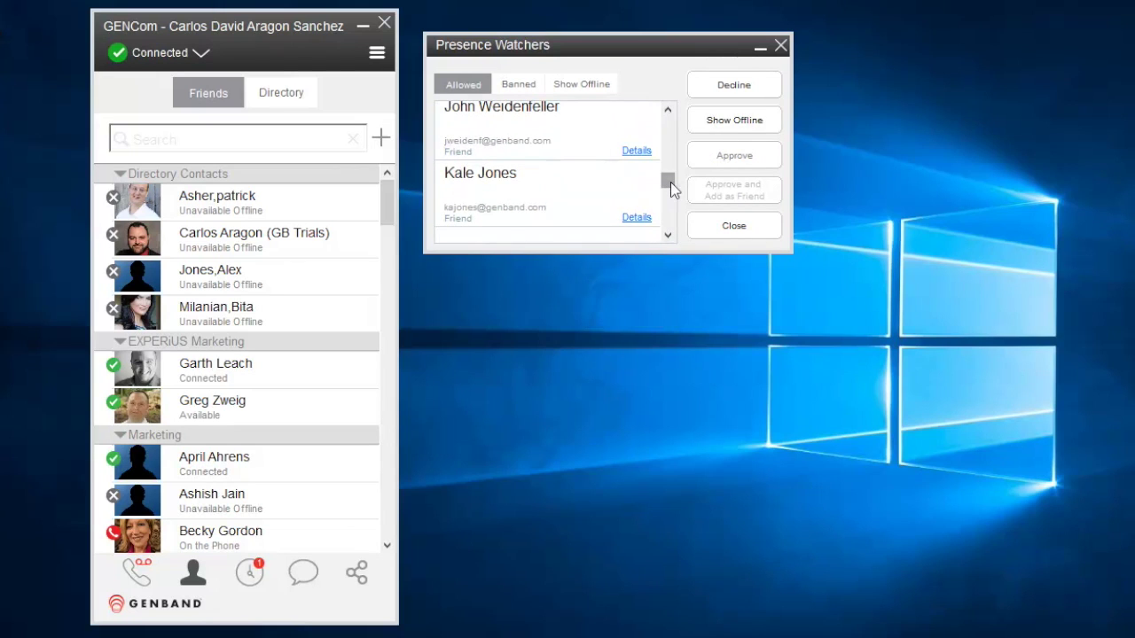
{"action": "left_click", "coordinate": [709, 222]}
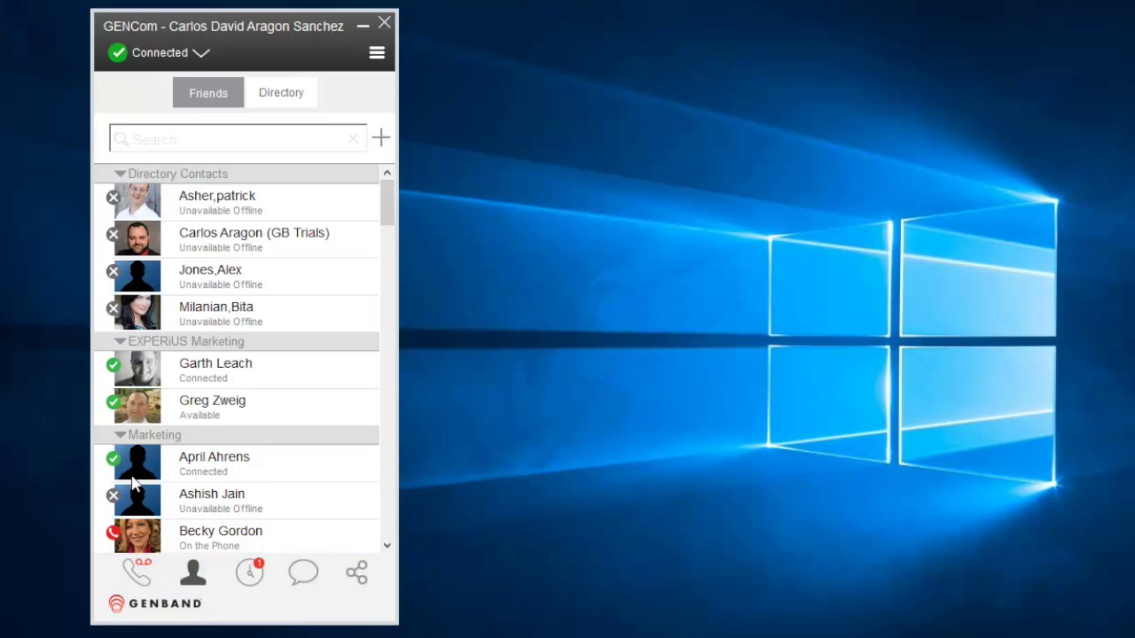
Cycle through dial pad, Contacts, History, IM and Collaboration views, ending on the dial pad
{"action": "left_click", "coordinate": [138, 573]}
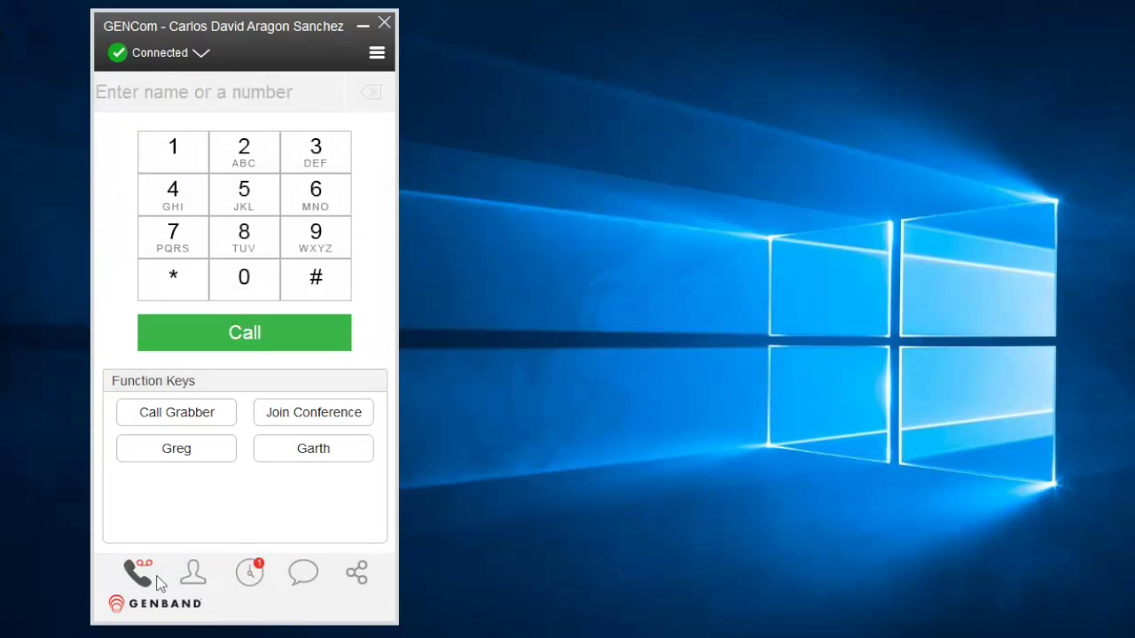
{"action": "left_click", "coordinate": [193, 574]}
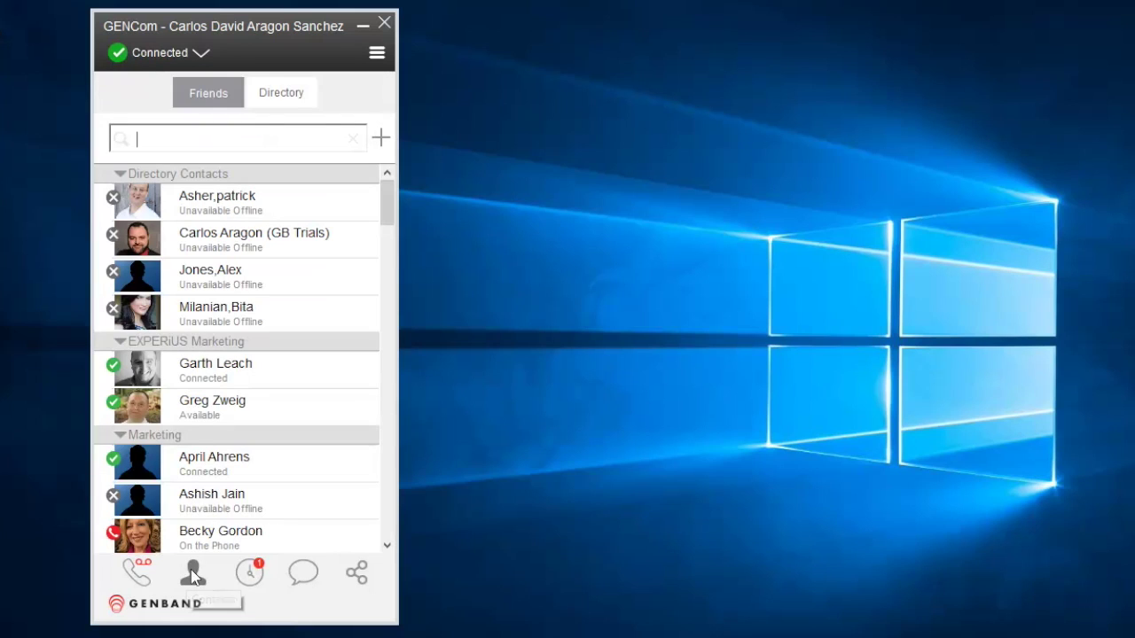
{"action": "left_click", "coordinate": [249, 571]}
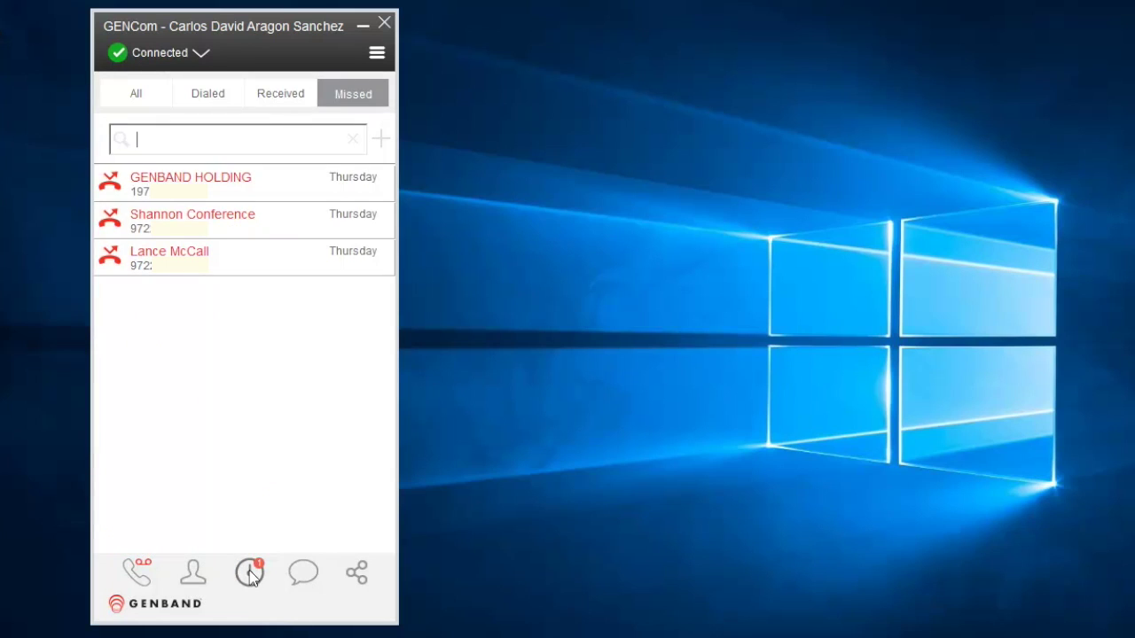
{"action": "left_click", "coordinate": [303, 573]}
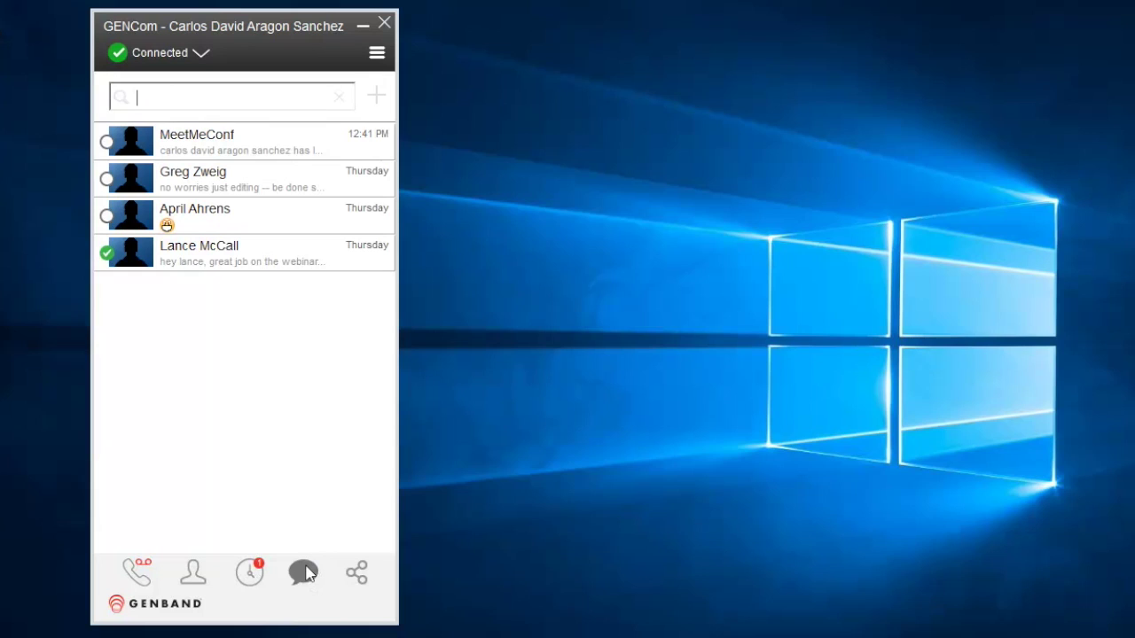
{"action": "left_click", "coordinate": [354, 575]}
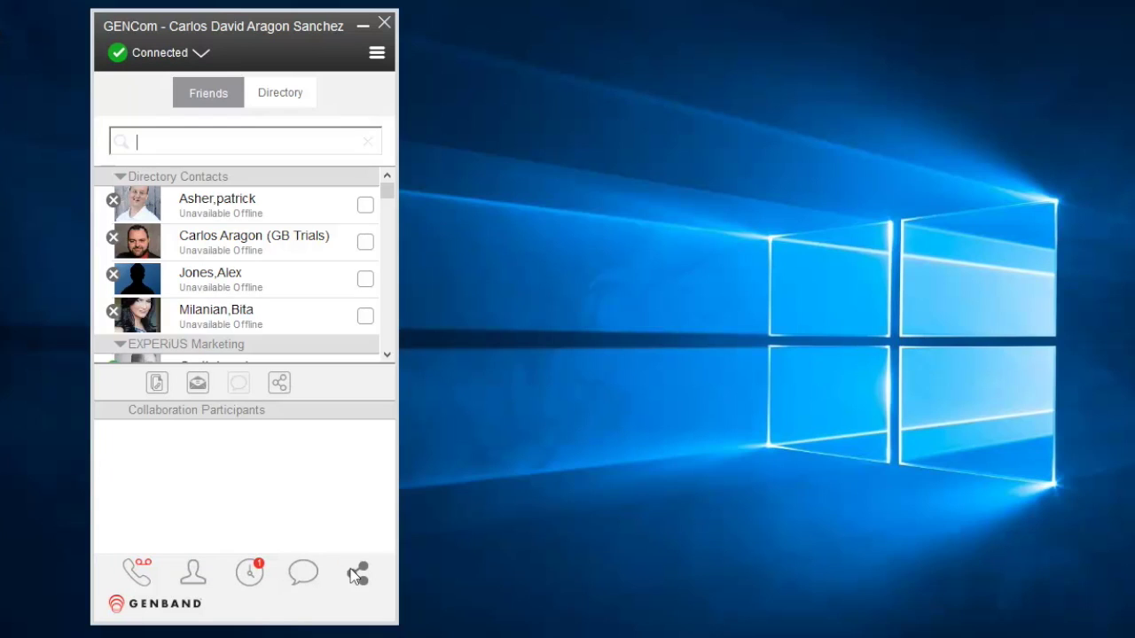
{"action": "left_click", "coordinate": [140, 572]}
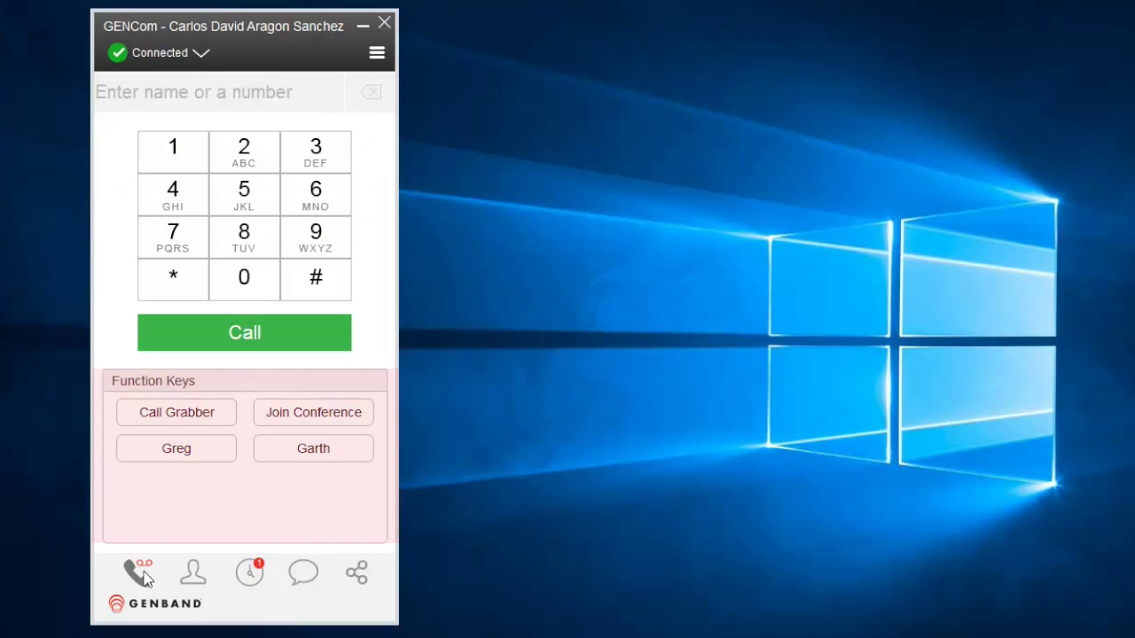
Inspect the Function Keys page in Preferences, close with OK, and return to Friends
{"action": "left_click", "coordinate": [378, 55]}
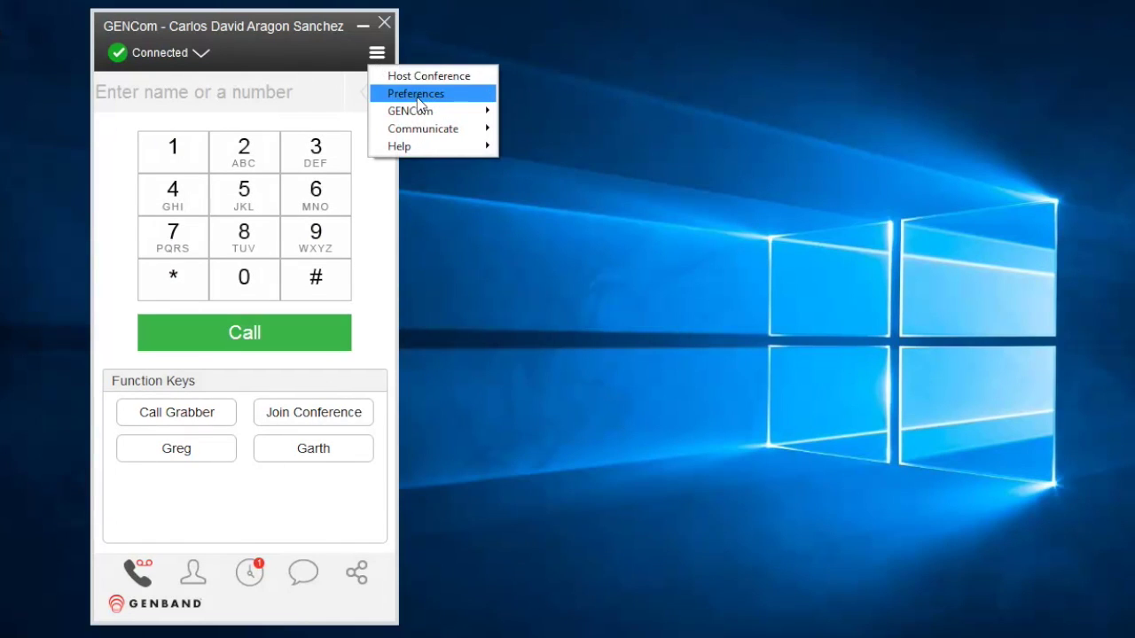
{"action": "left_click", "coordinate": [417, 95]}
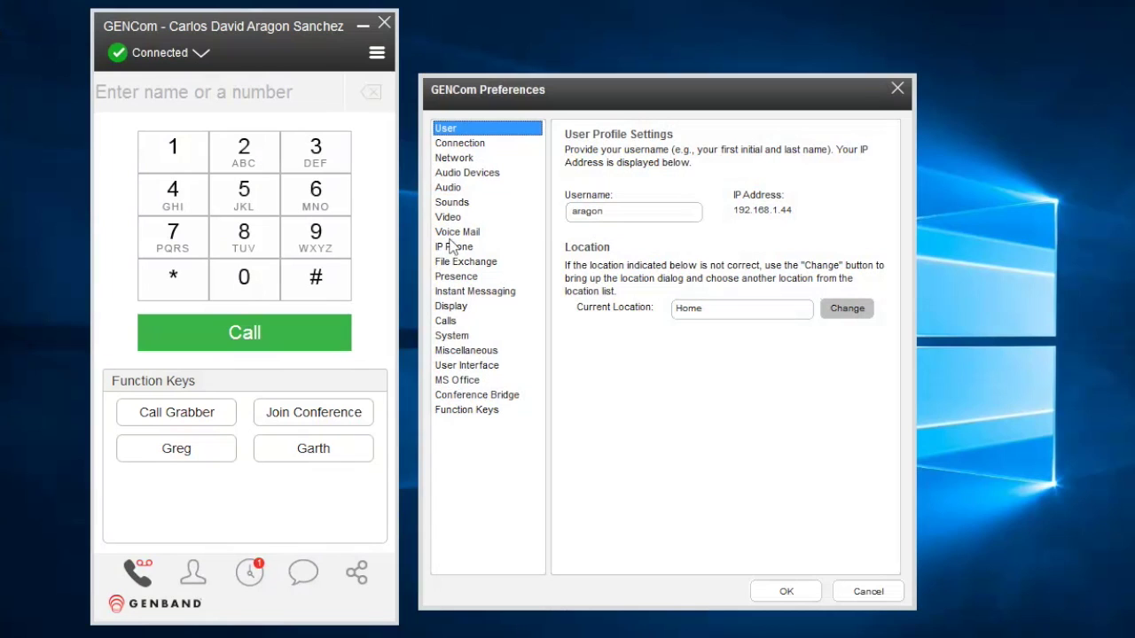
{"action": "left_click", "coordinate": [467, 409]}
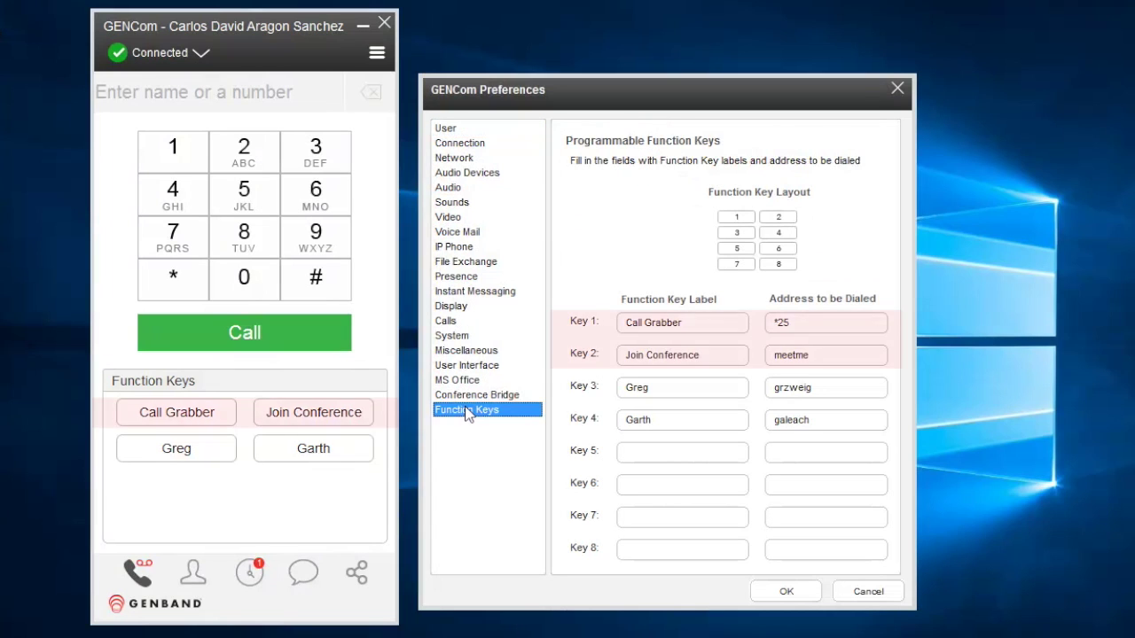
{"action": "left_click", "coordinate": [762, 594]}
{"action": "left_click", "coordinate": [204, 575]}
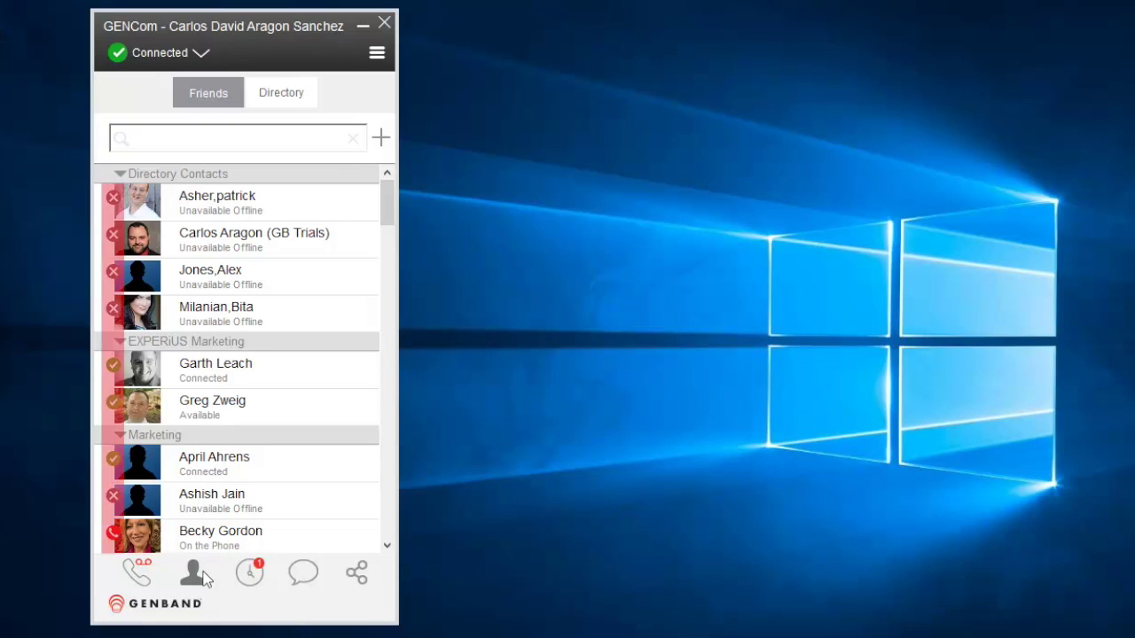
{"action": "left_click", "coordinate": [214, 406]}
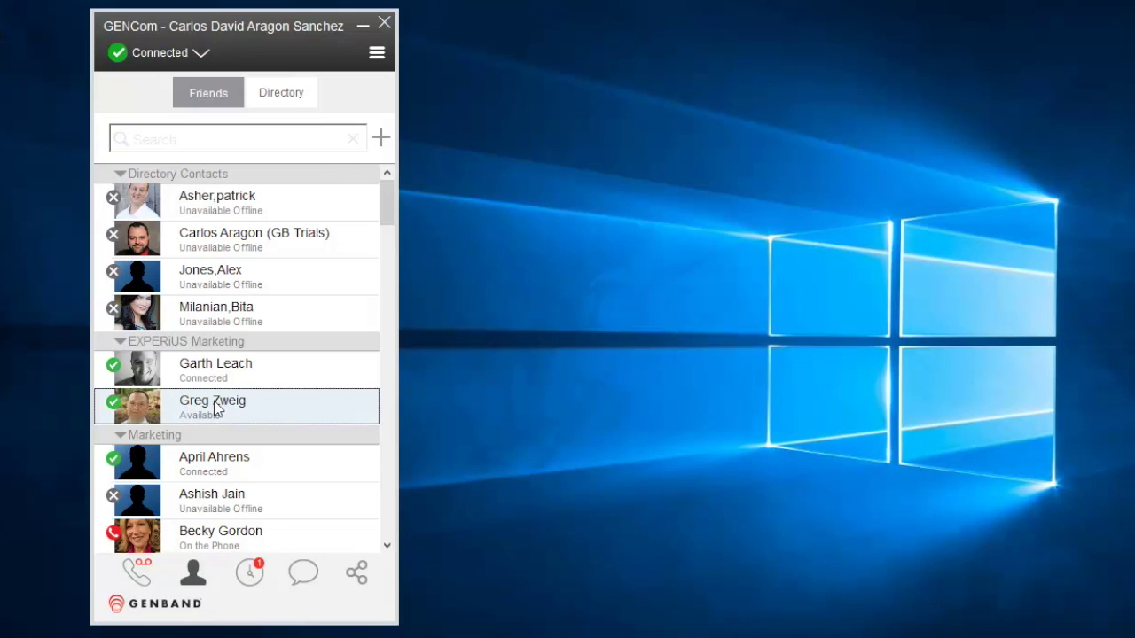
{"action": "double_click", "coordinate": [215, 406]}
{"action": "left_click", "coordinate": [376, 53]}
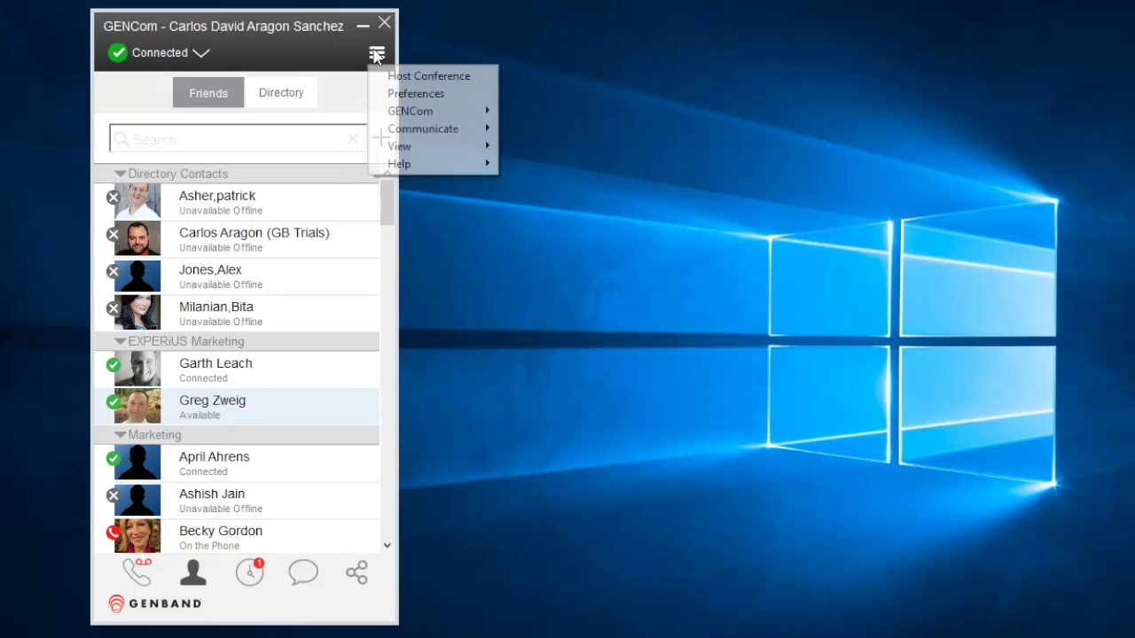
{"action": "left_click", "coordinate": [403, 95]}
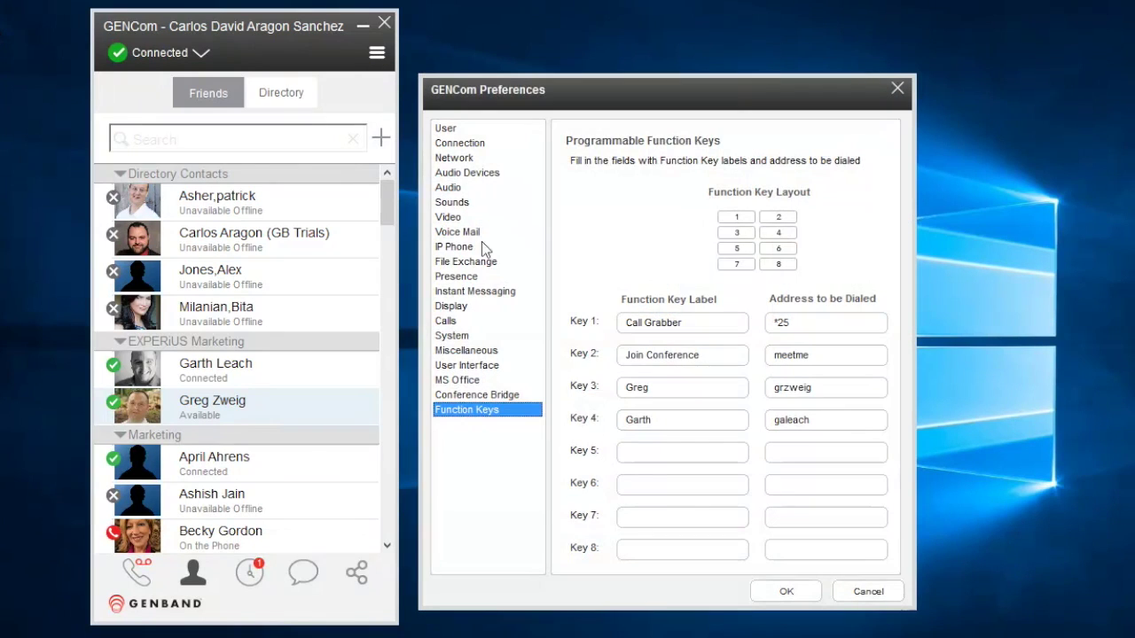
{"action": "left_click", "coordinate": [468, 350]}
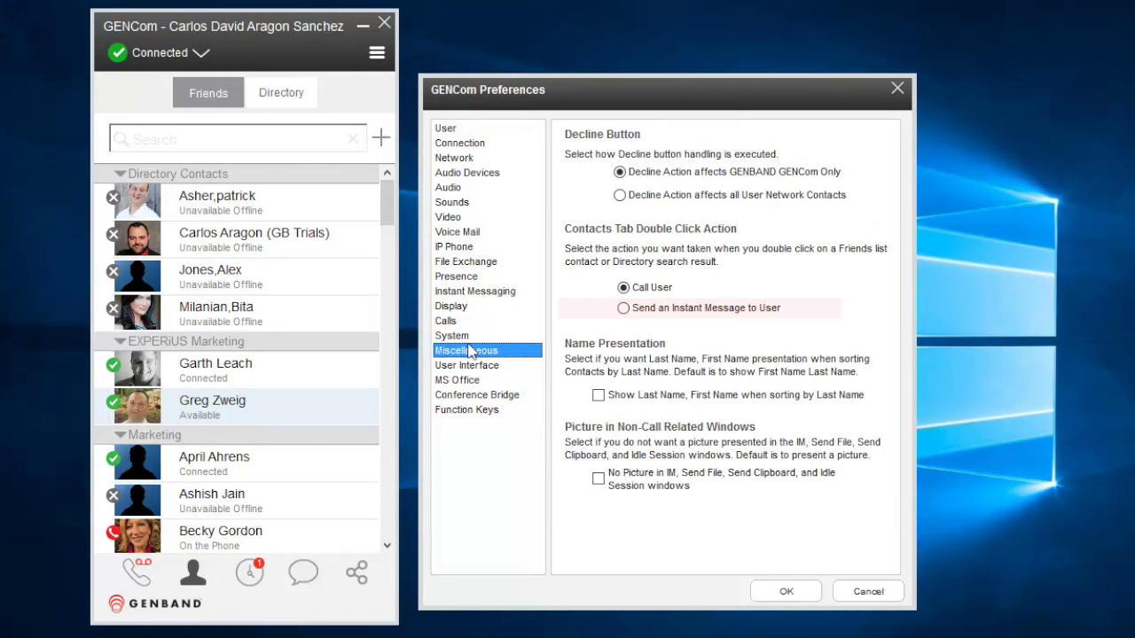
{"action": "left_click", "coordinate": [774, 589]}
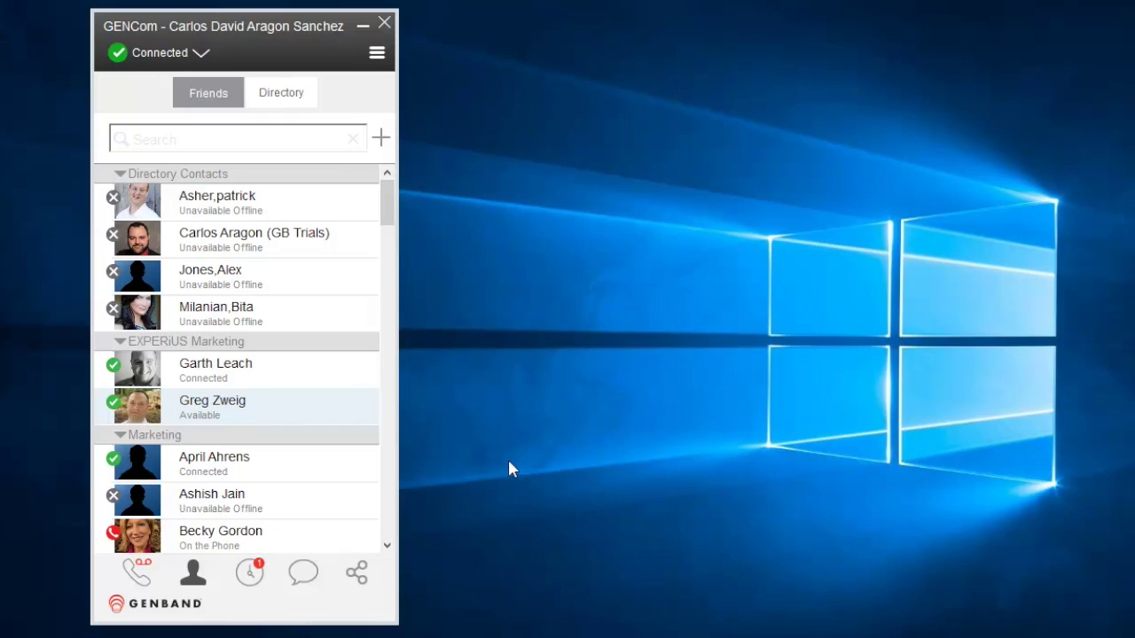
{"action": "right_click", "coordinate": [248, 411]}
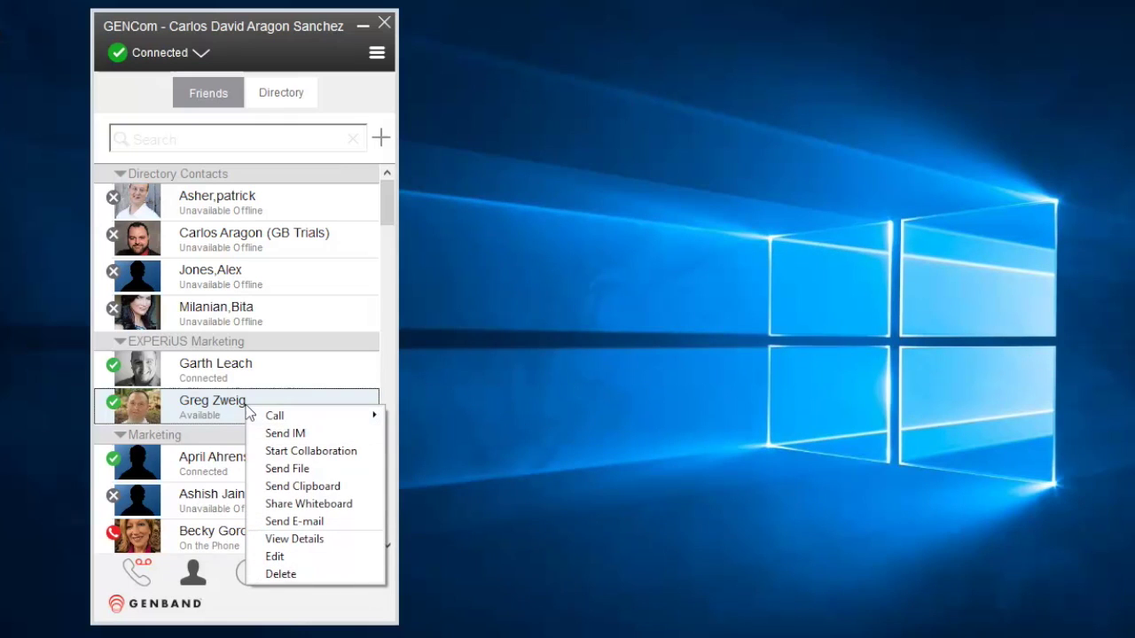
{"action": "mouse_move", "coordinate": [267, 417]}
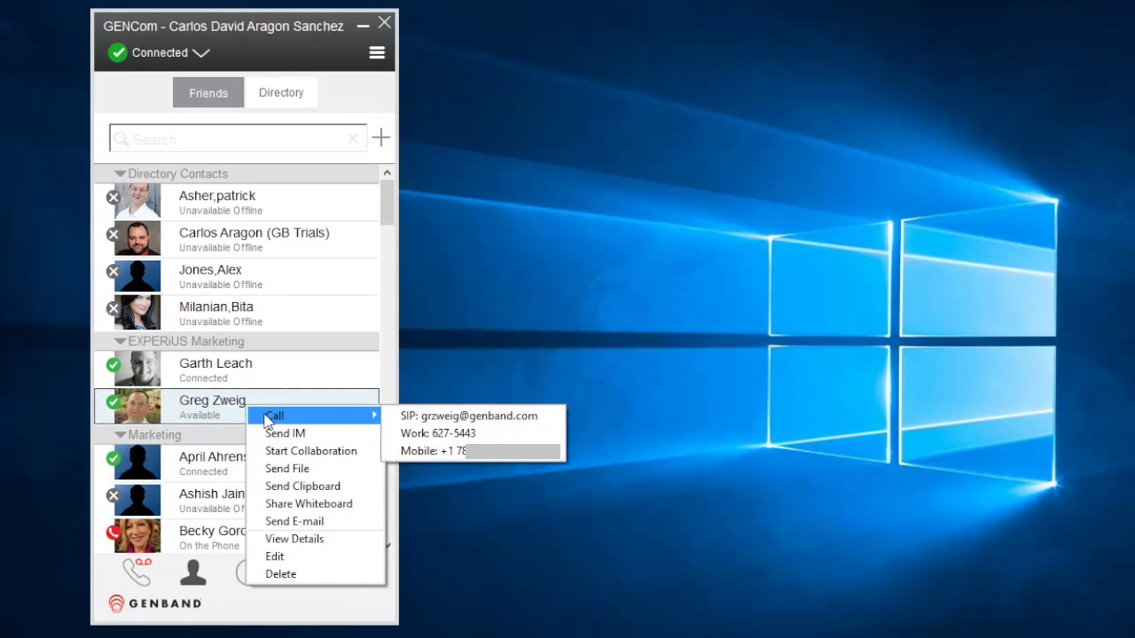
{"action": "left_click", "coordinate": [468, 251]}
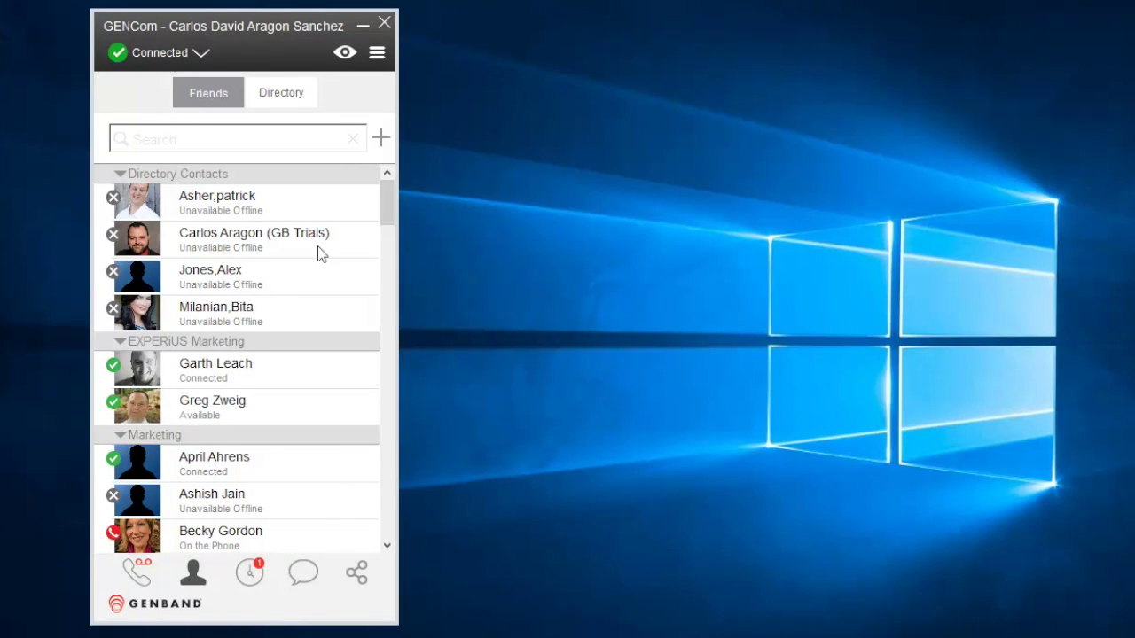
{"action": "left_click", "coordinate": [376, 54]}
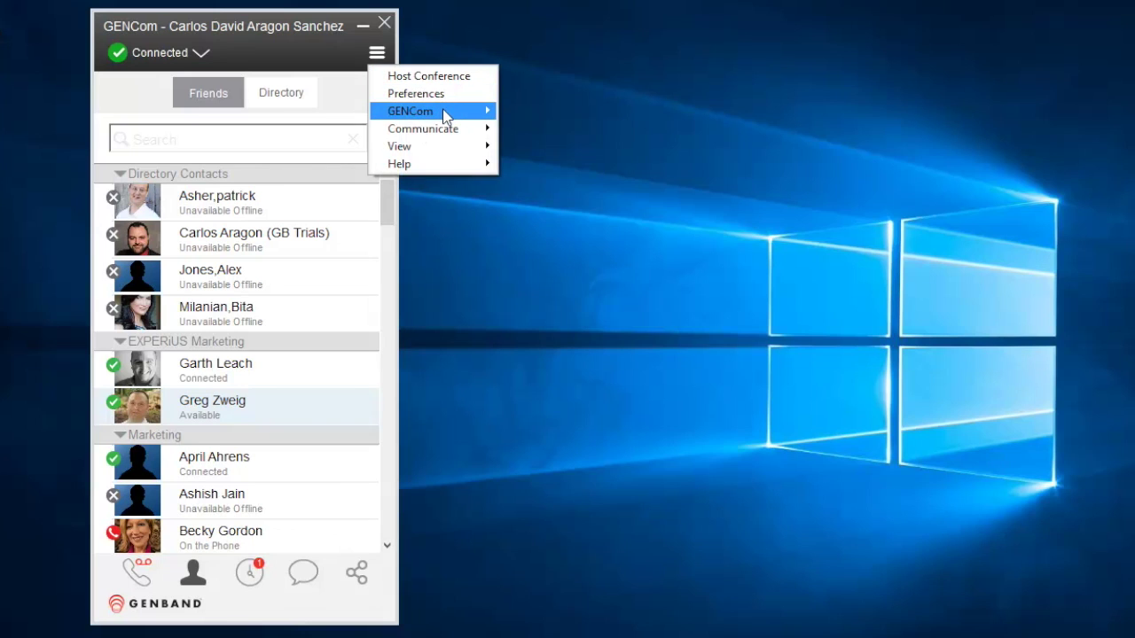
{"action": "mouse_move", "coordinate": [443, 115]}
{"action": "left_click", "coordinate": [530, 128]}
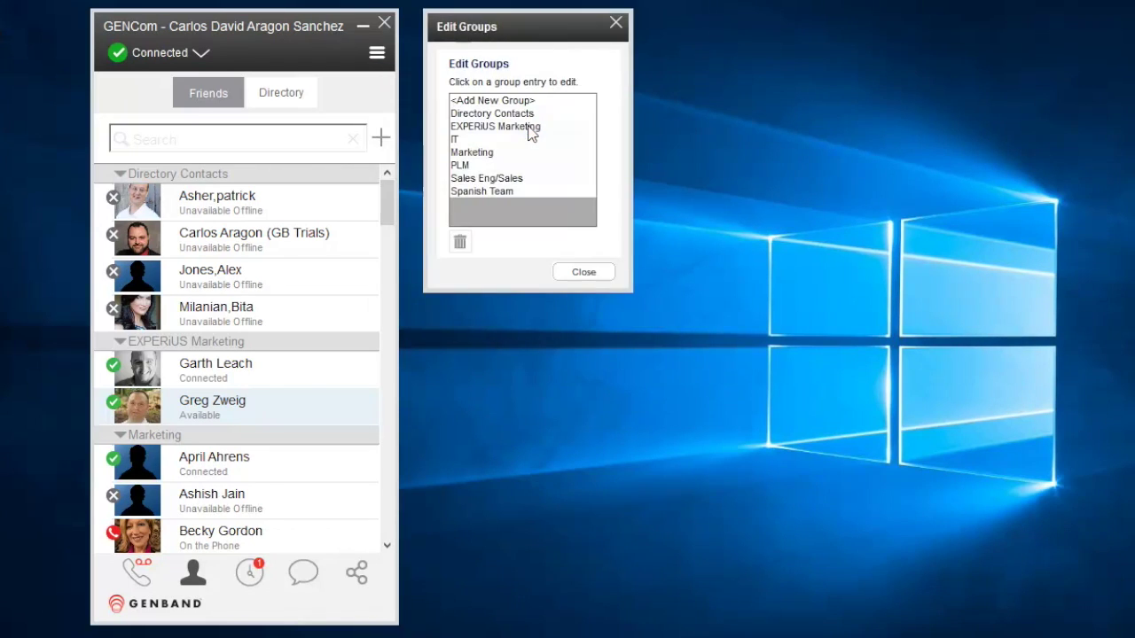
{"action": "left_click", "coordinate": [492, 140]}
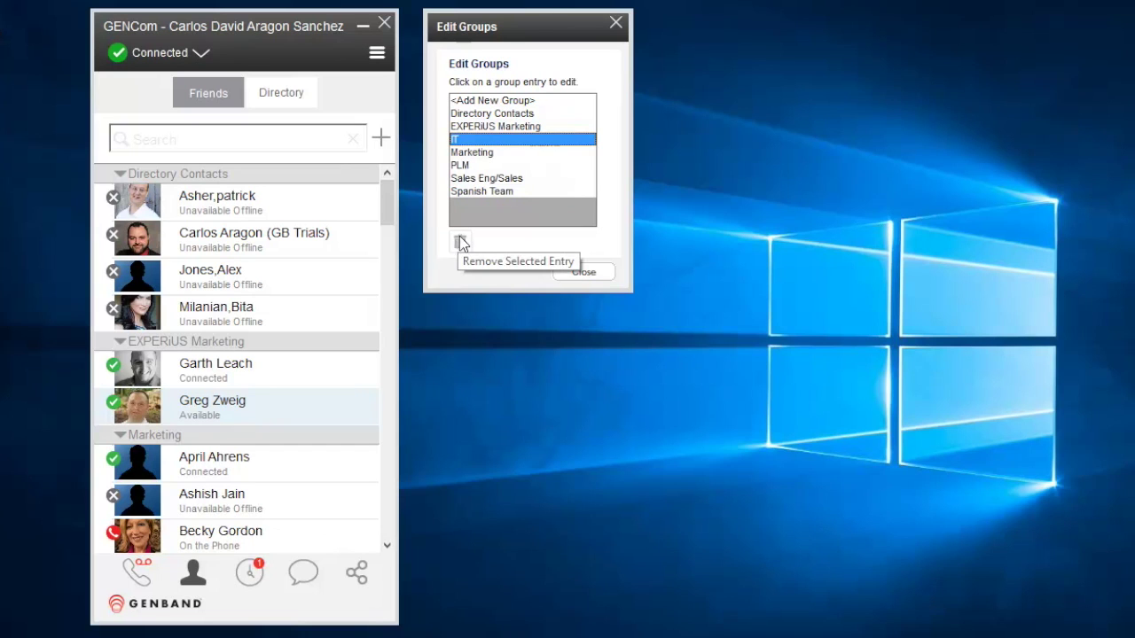
{"action": "left_click", "coordinate": [612, 270]}
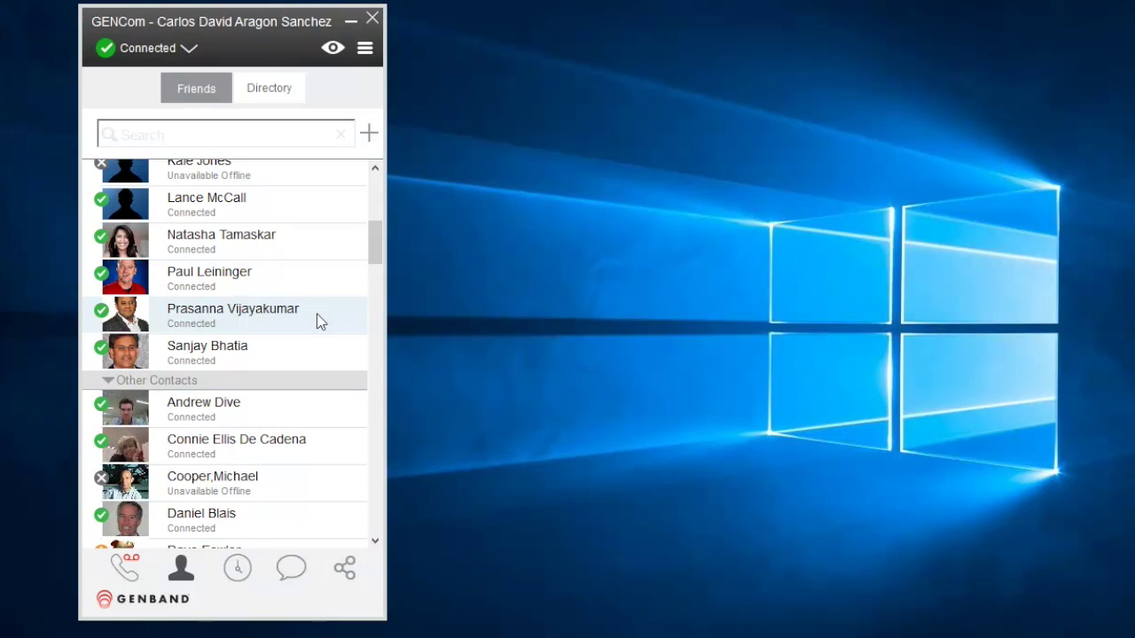
{"action": "right_click", "coordinate": [313, 314]}
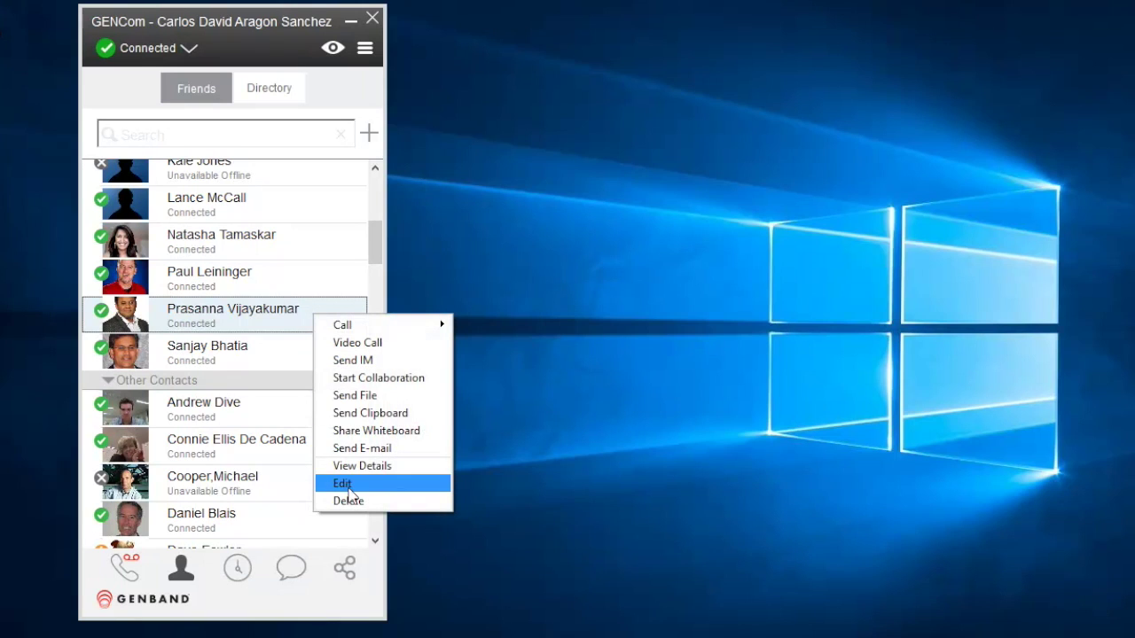
{"action": "left_click", "coordinate": [348, 485]}
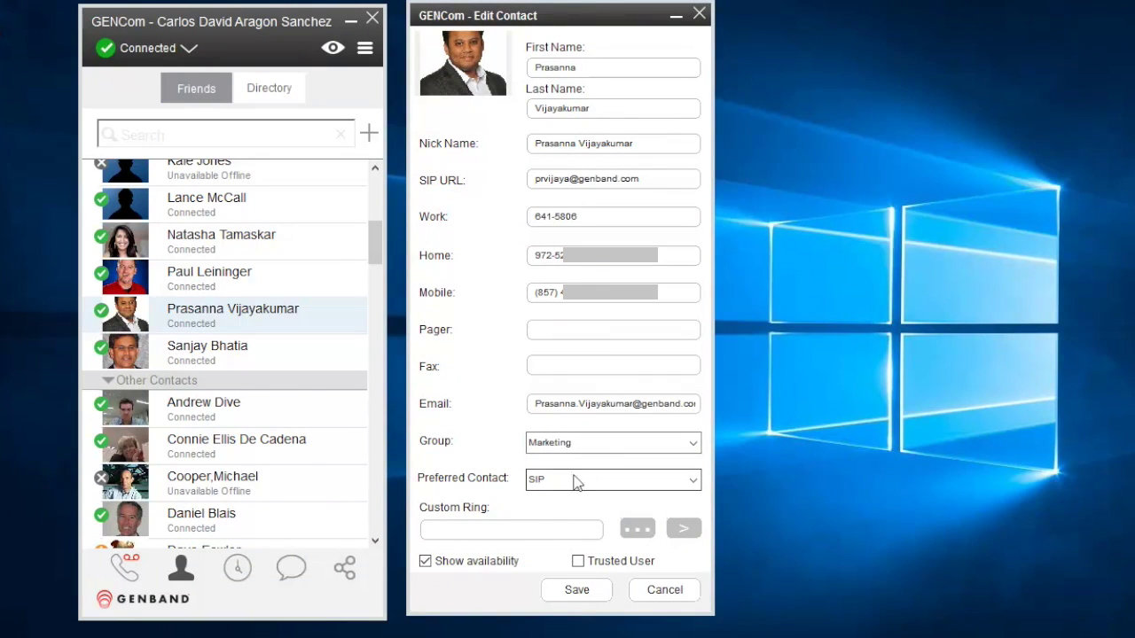
{"action": "left_click", "coordinate": [608, 443]}
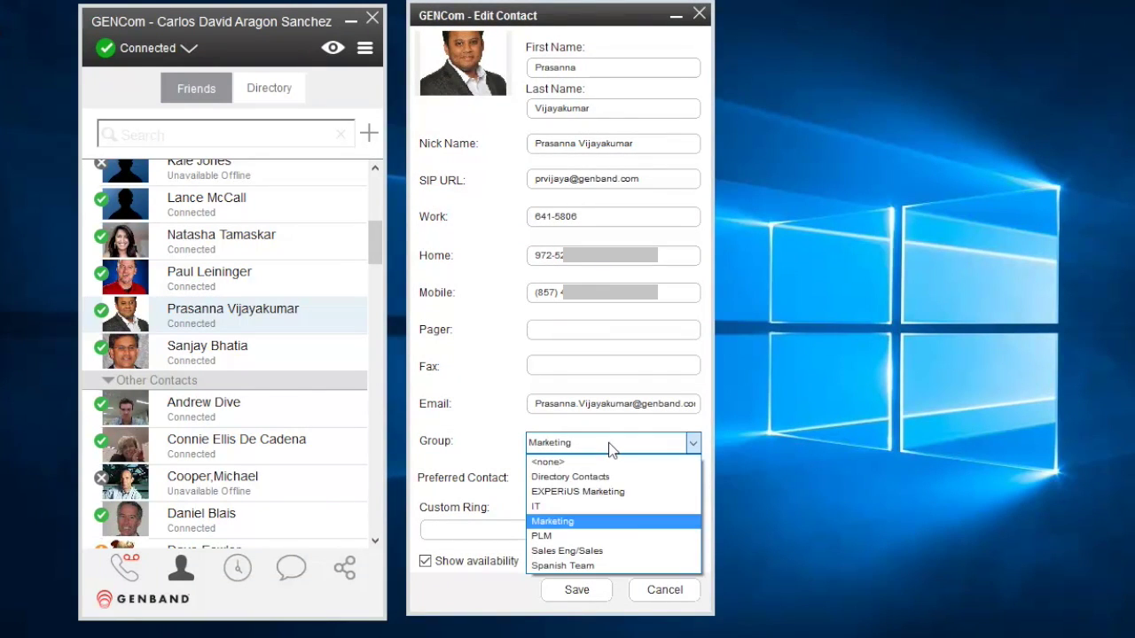
{"action": "left_click", "coordinate": [568, 522]}
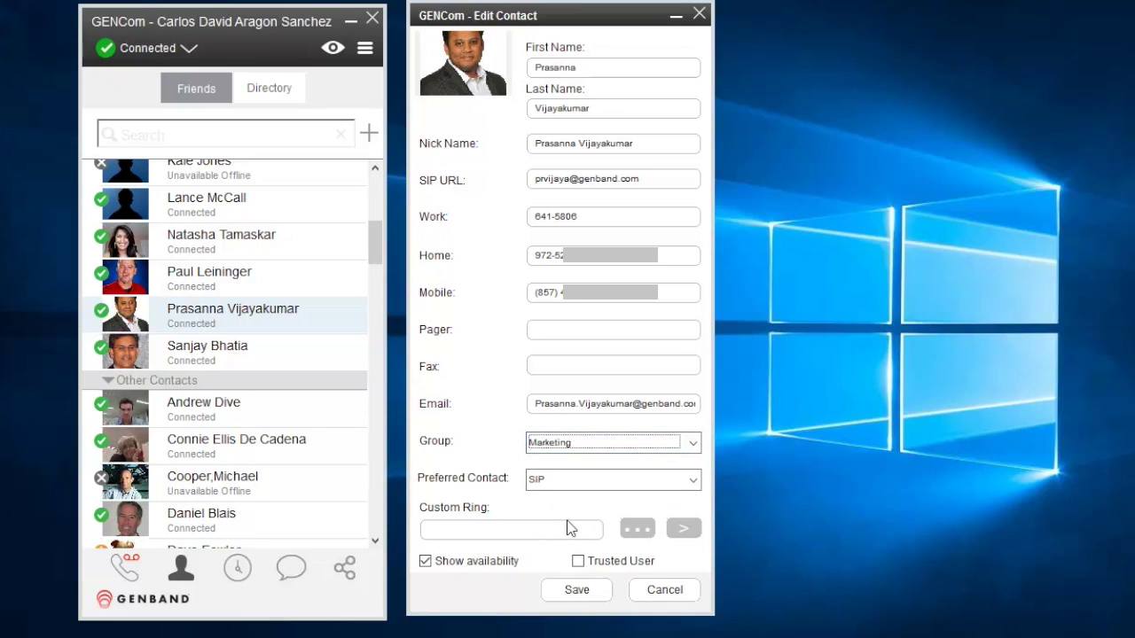
{"action": "left_click", "coordinate": [577, 591]}
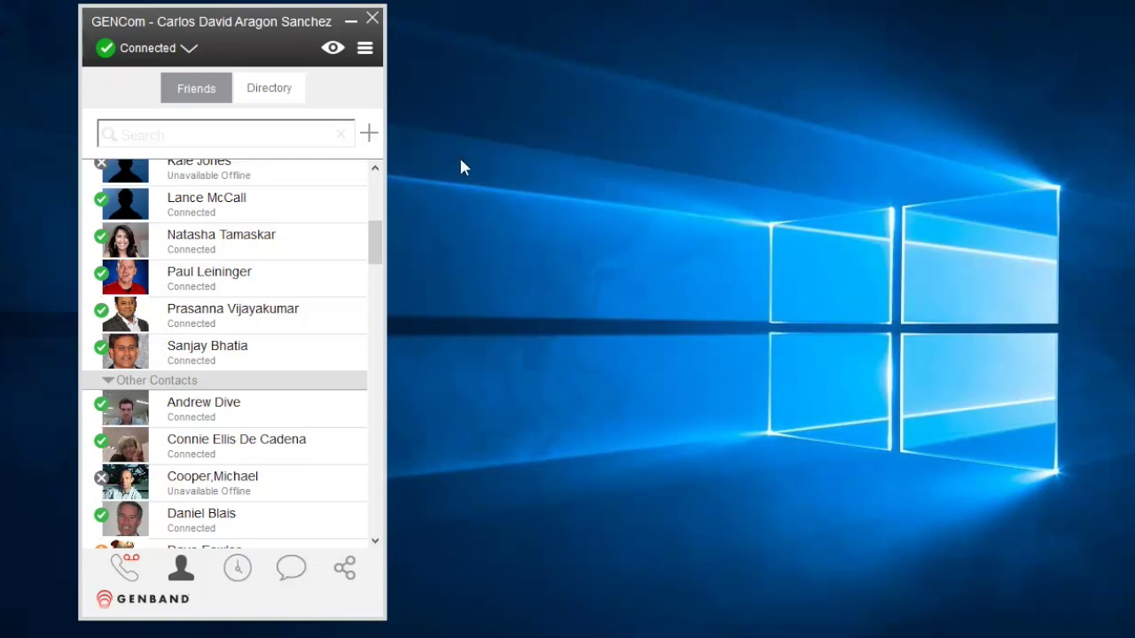
{"action": "left_click", "coordinate": [255, 92]}
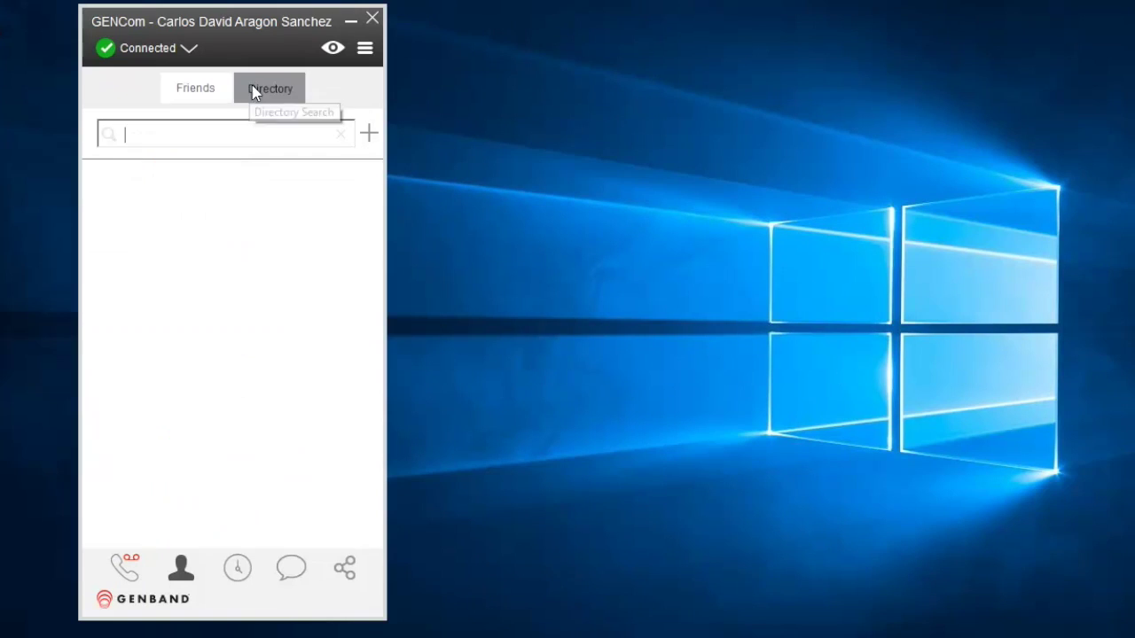
{"action": "left_click", "coordinate": [265, 131]}
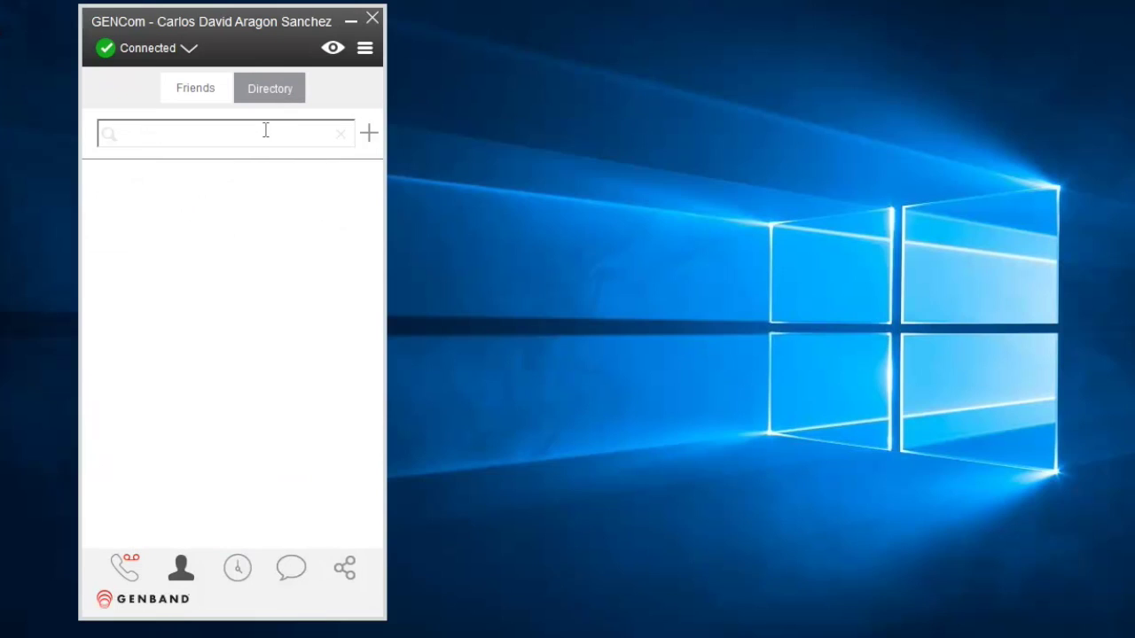
{"action": "type", "text": "paul"}
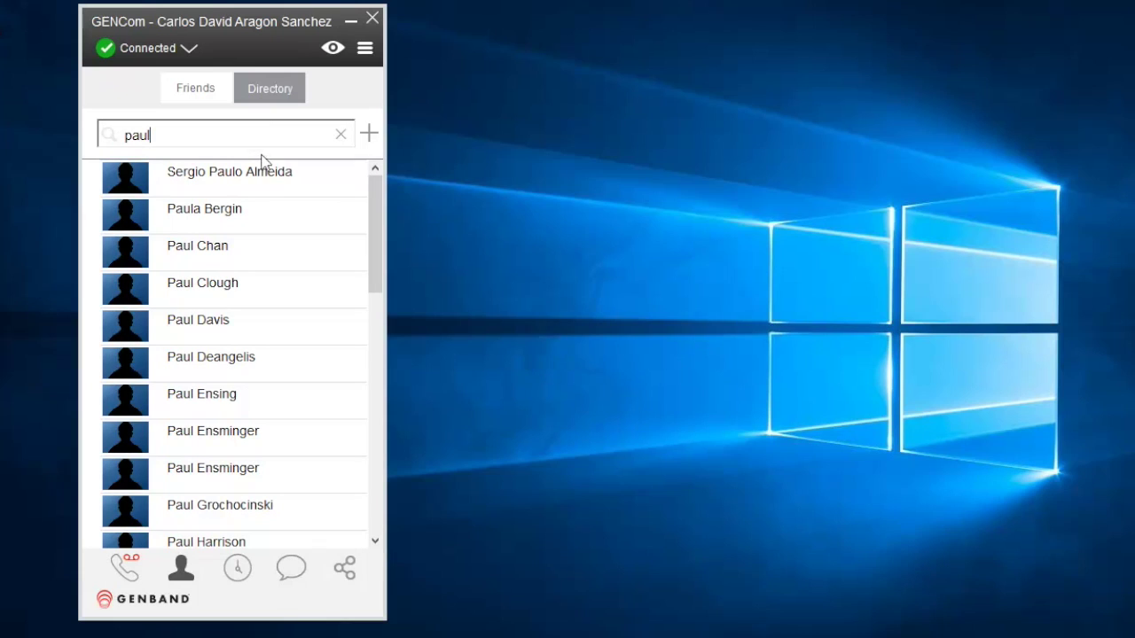
{"action": "right_click", "coordinate": [224, 288]}
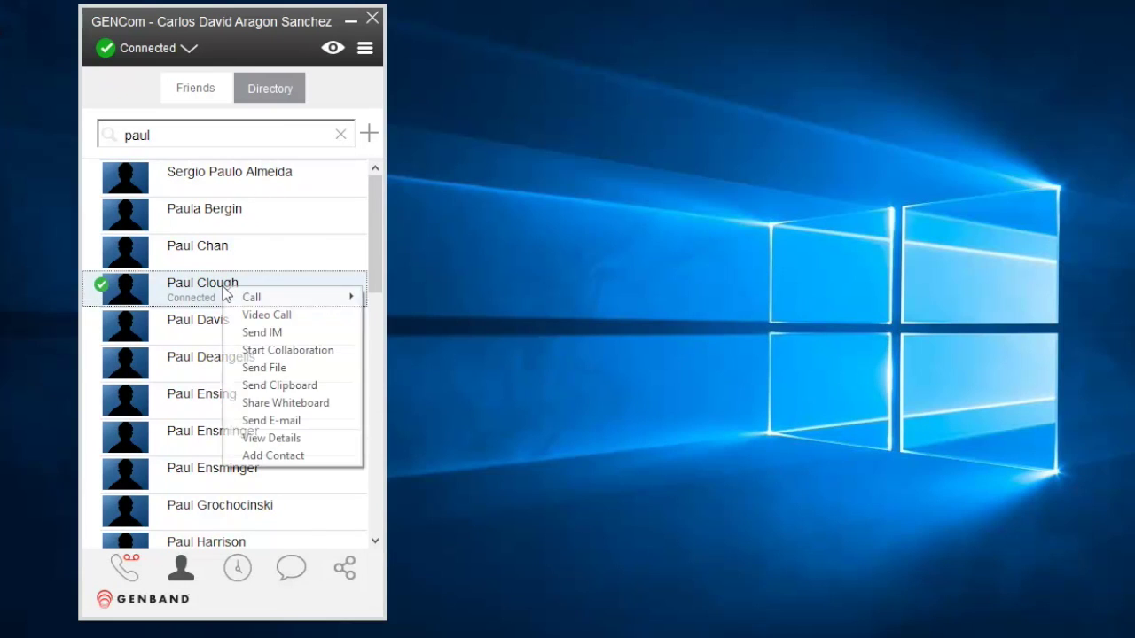
{"action": "left_click", "coordinate": [291, 458]}
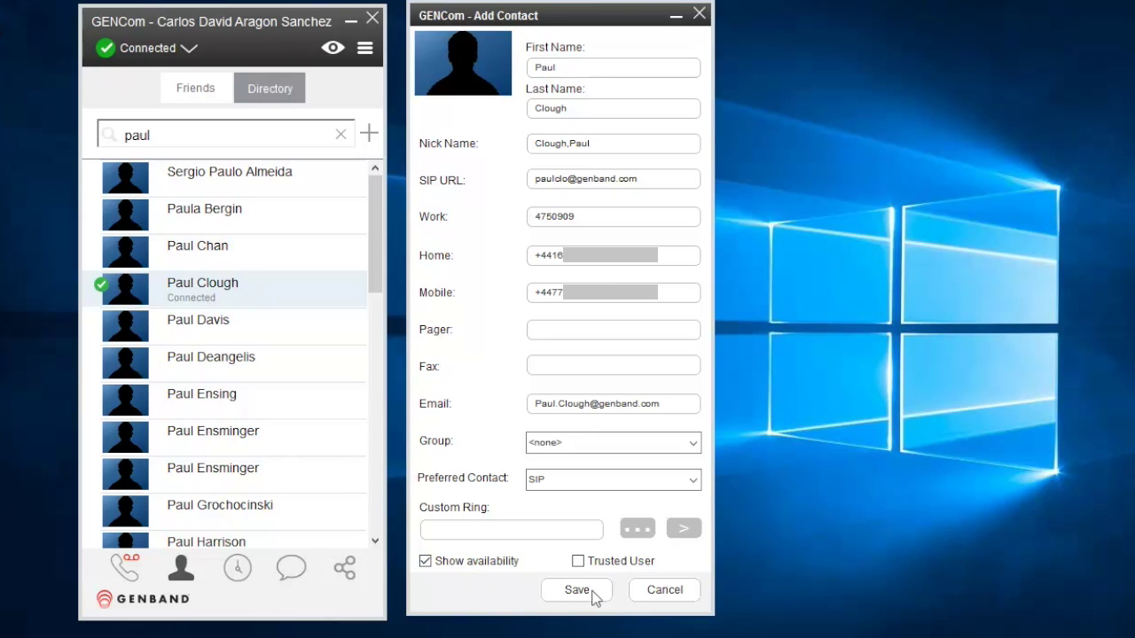
{"action": "left_click", "coordinate": [660, 591]}
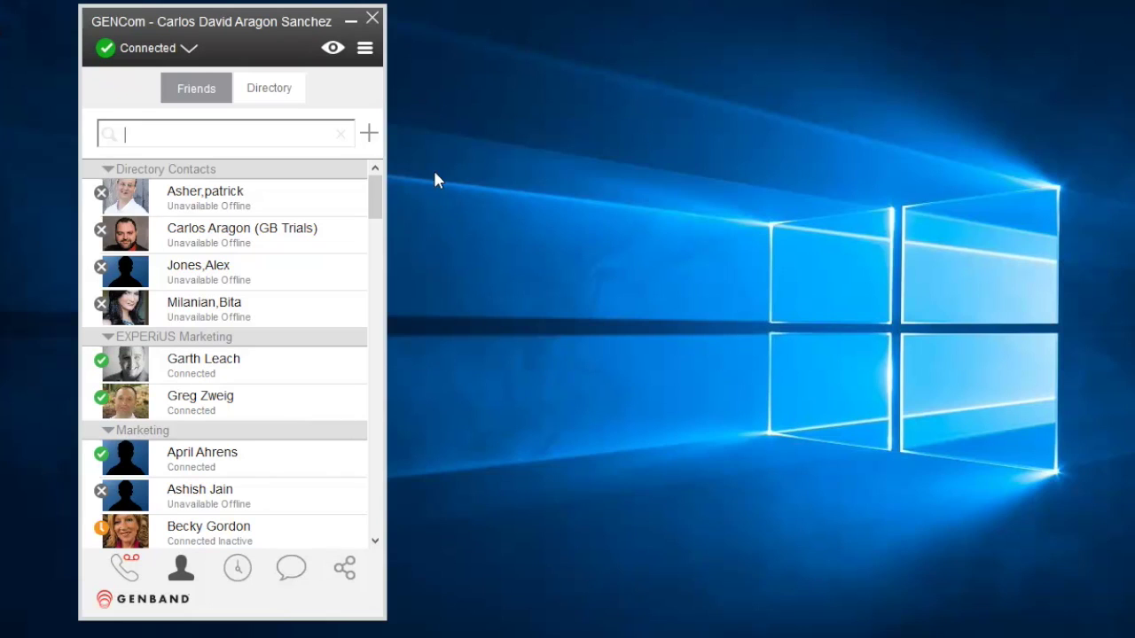
{"action": "left_click", "coordinate": [369, 133]}
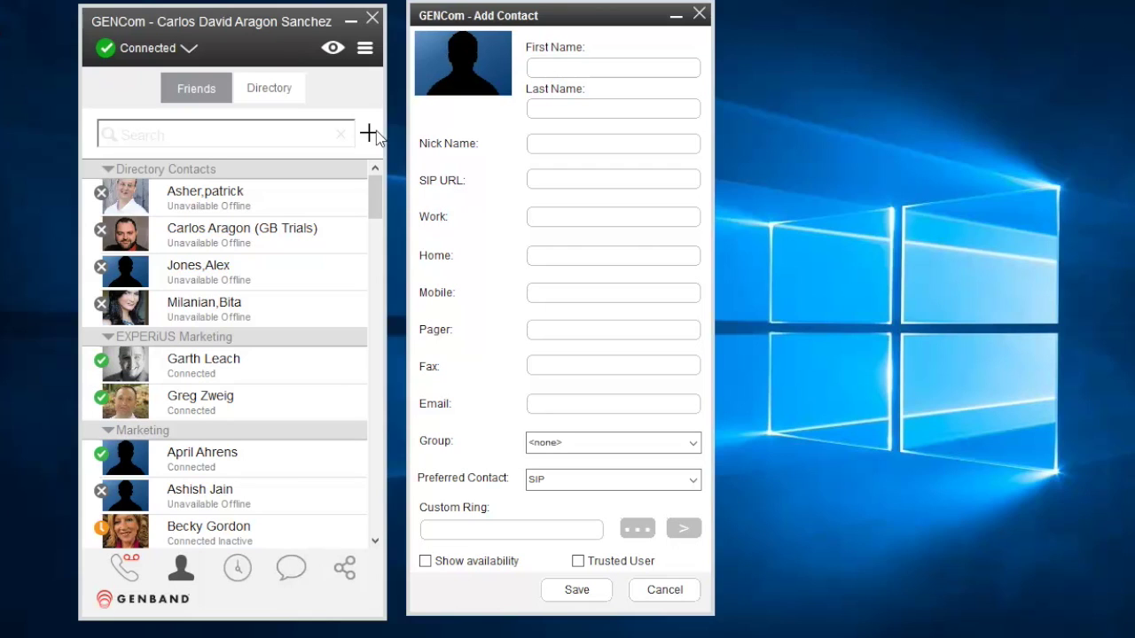
{"action": "left_click", "coordinate": [674, 592]}
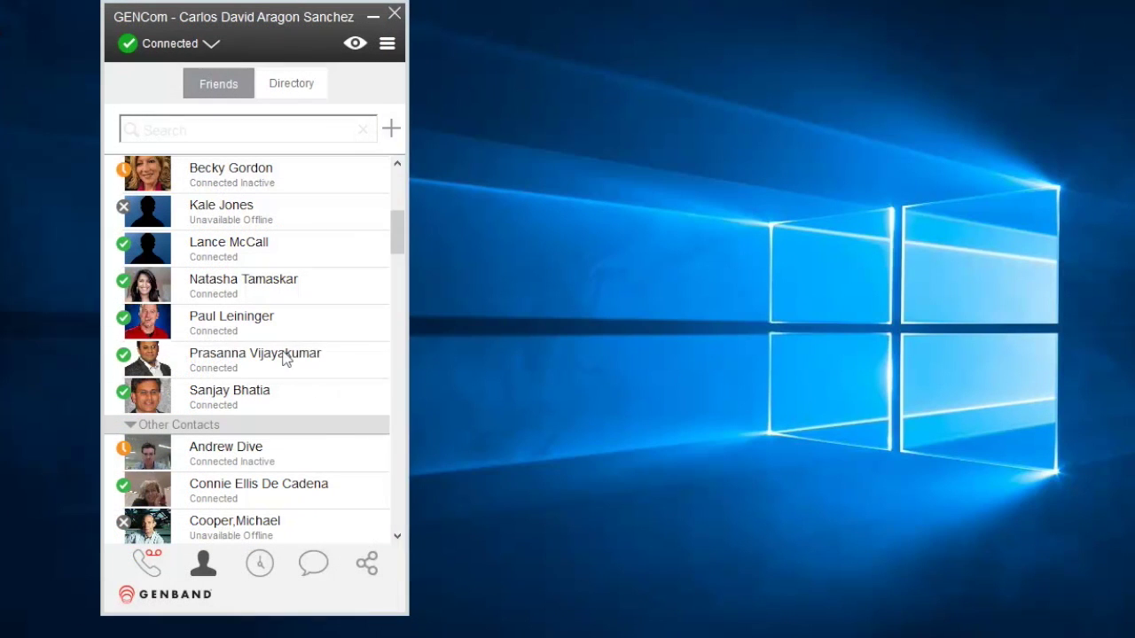
Send the colleague the IM 'Hey, can you talk?' and start a voice call from the chat
{"action": "right_click", "coordinate": [285, 357]}
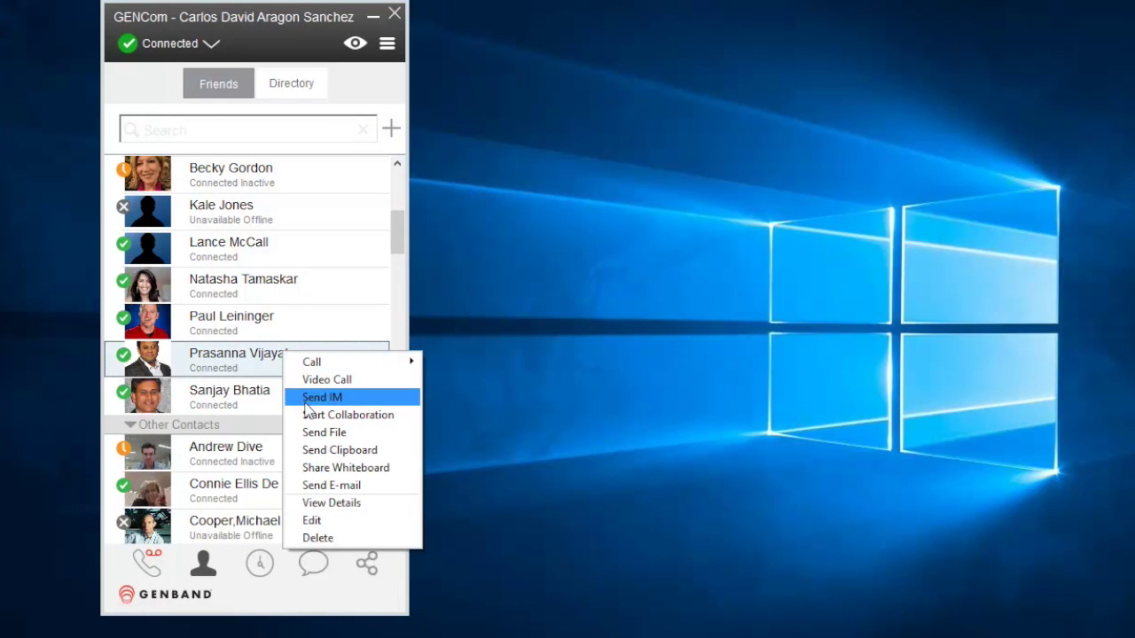
{"action": "left_click", "coordinate": [308, 398]}
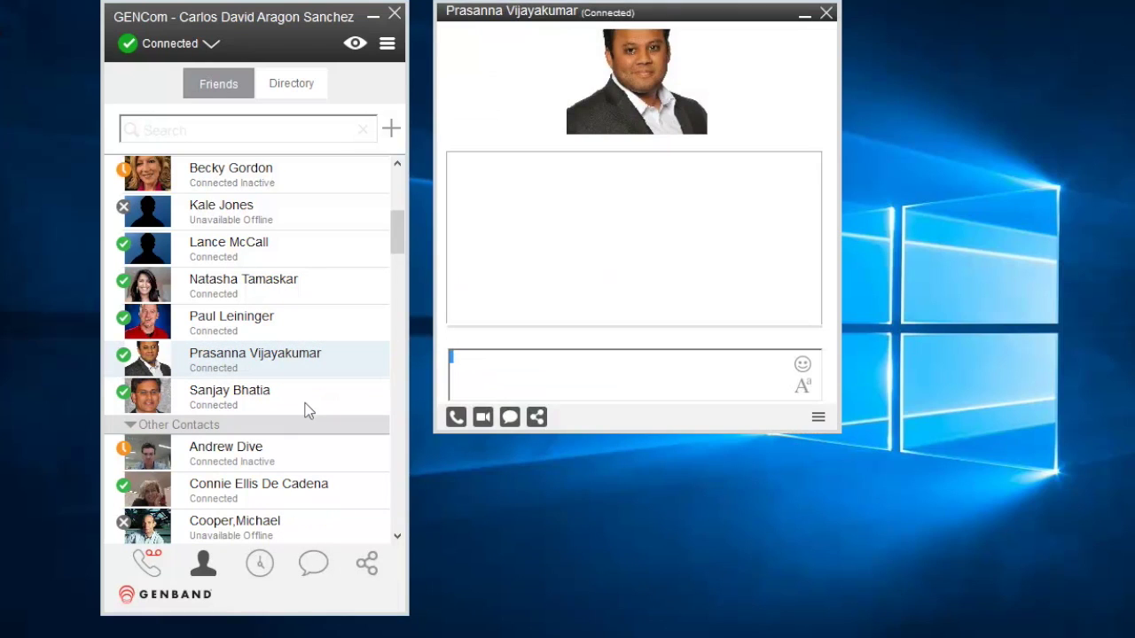
{"action": "type", "text": "Hey, can you talk?"}
{"action": "key", "text": "Return"}
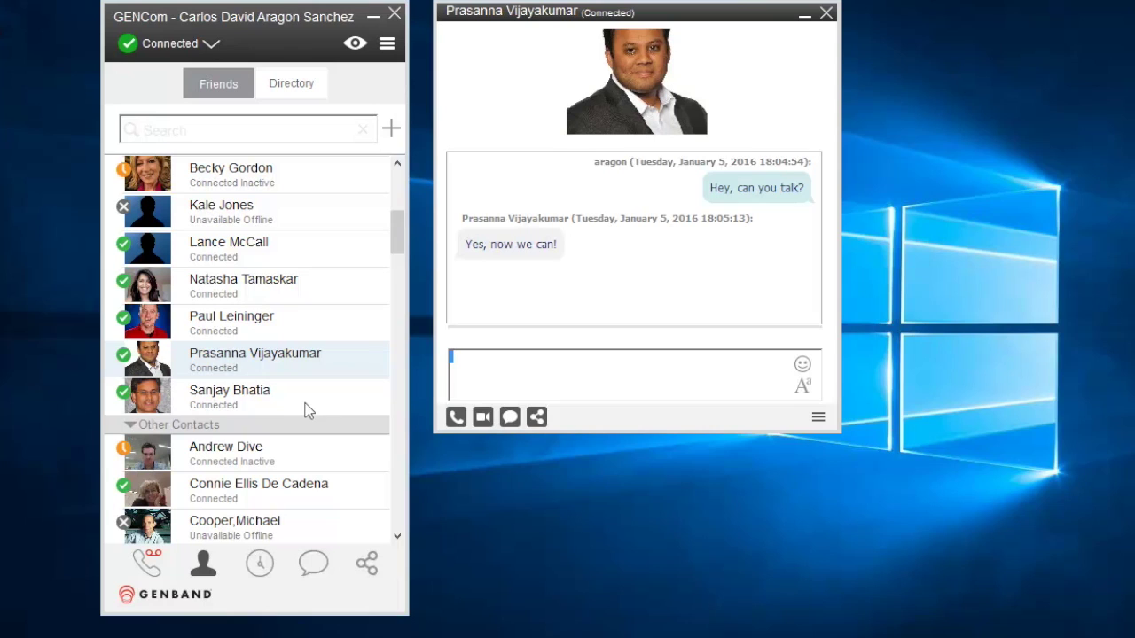
{"action": "left_click", "coordinate": [456, 416]}
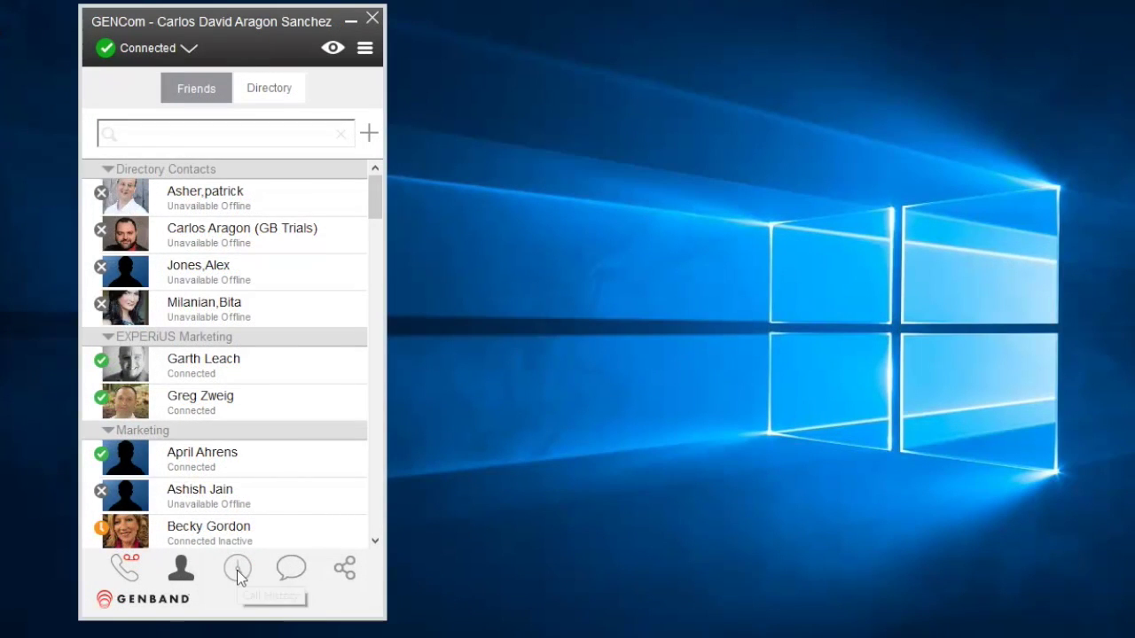
Show the call history filtered by outgoing, then incoming, then missed calls
{"action": "left_click", "coordinate": [237, 570]}
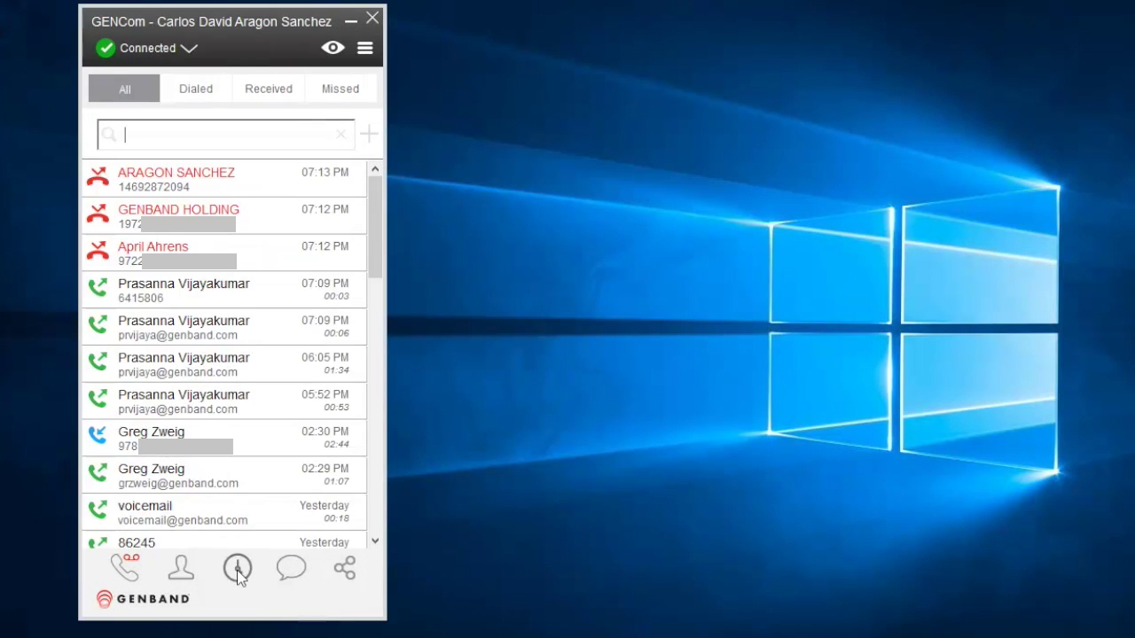
{"action": "left_click", "coordinate": [191, 91]}
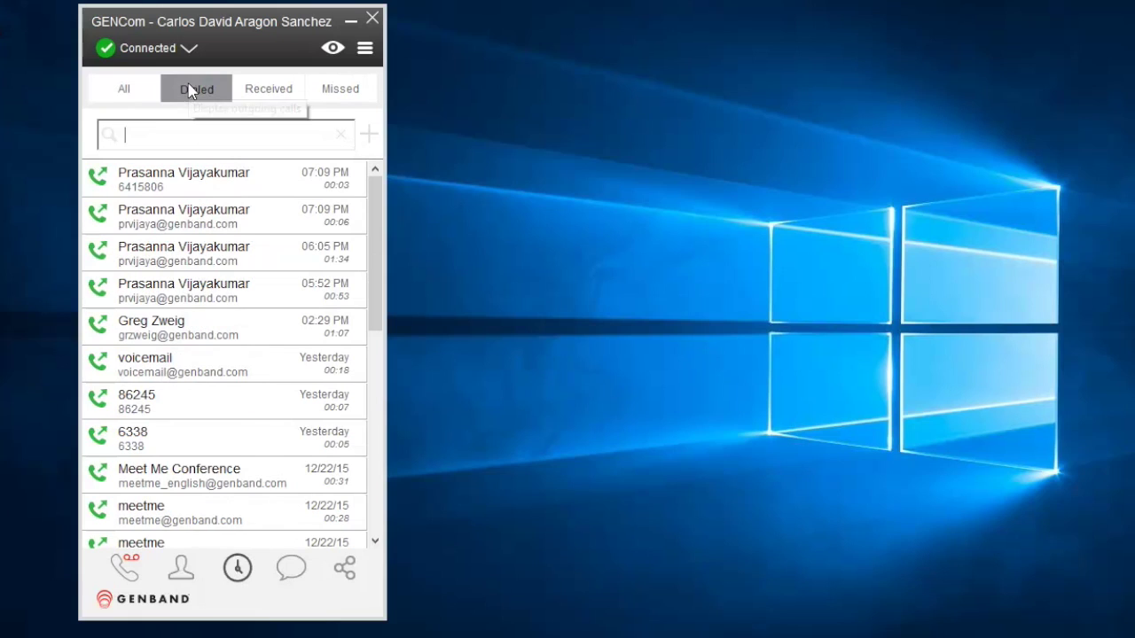
{"action": "left_click", "coordinate": [266, 92]}
{"action": "left_click", "coordinate": [331, 93]}
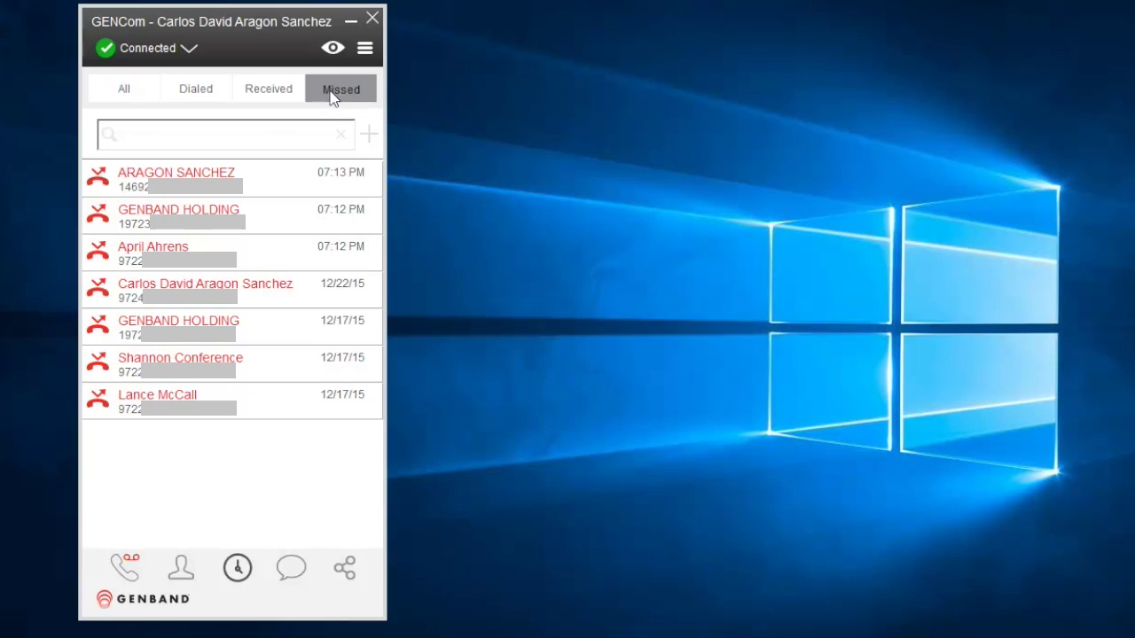
Check a missed-call entry's action menu, dismiss it, and switch to chat conversations
{"action": "right_click", "coordinate": [194, 246]}
{"action": "mouse_move", "coordinate": [226, 259]}
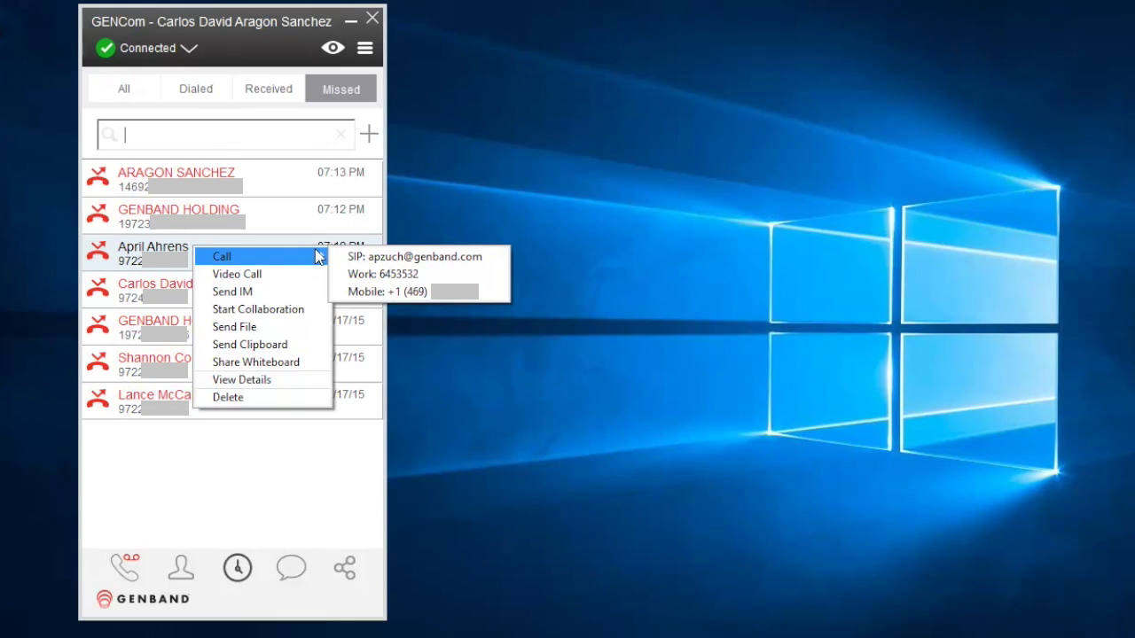
{"action": "left_click", "coordinate": [683, 62]}
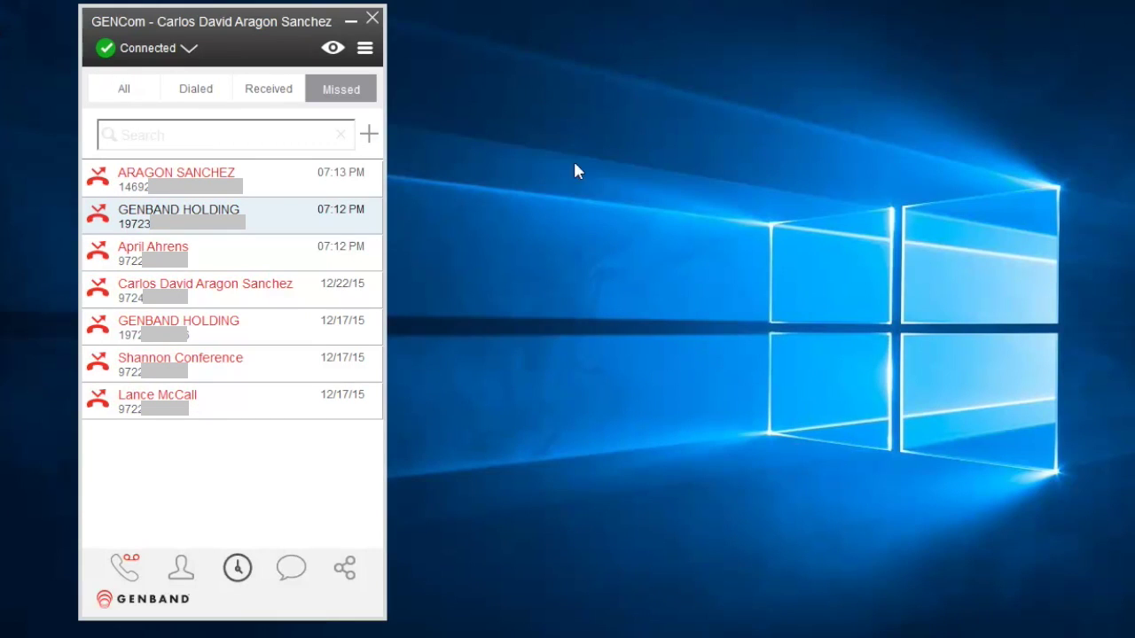
{"action": "left_click", "coordinate": [288, 568]}
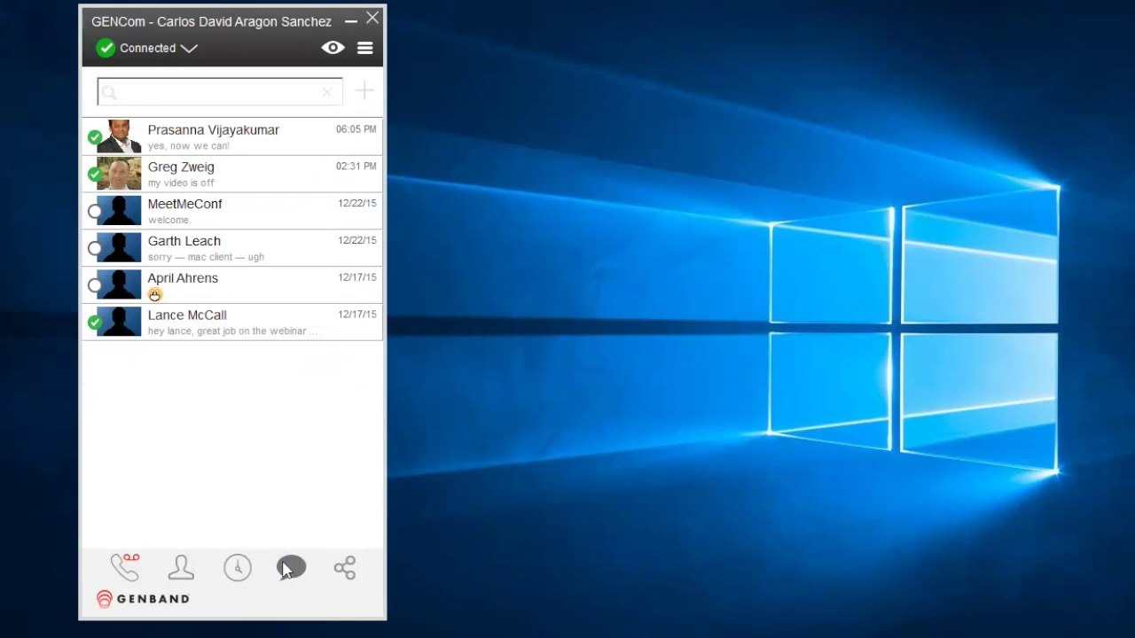
Open the most recent conversation, close its chat window, and return to the dial pad
{"action": "left_click", "coordinate": [237, 138]}
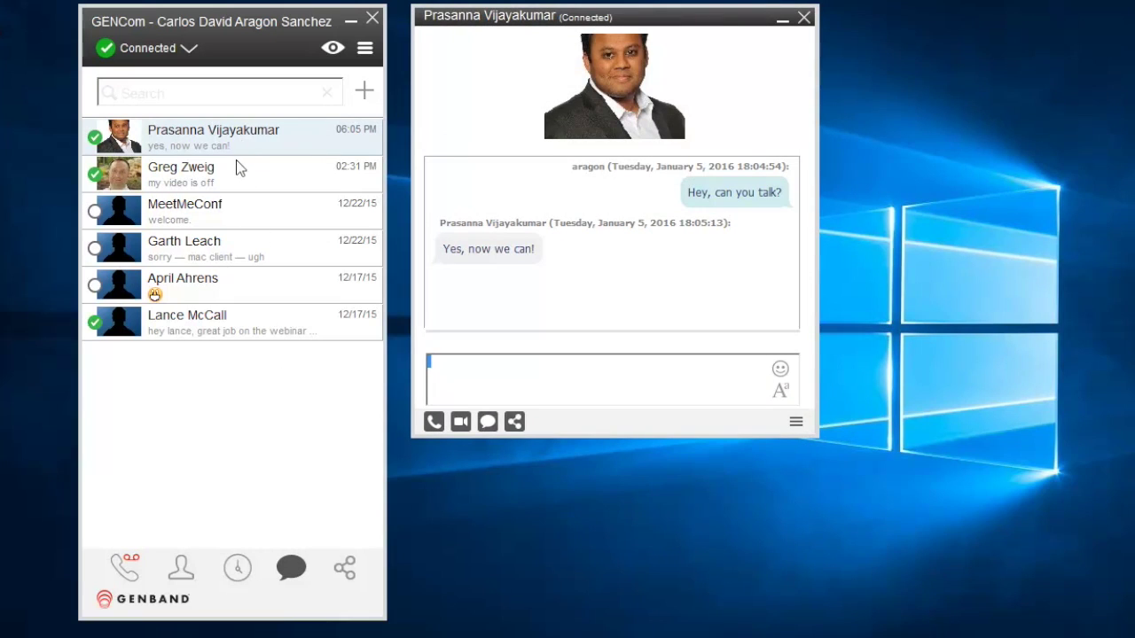
{"action": "right_click", "coordinate": [228, 142]}
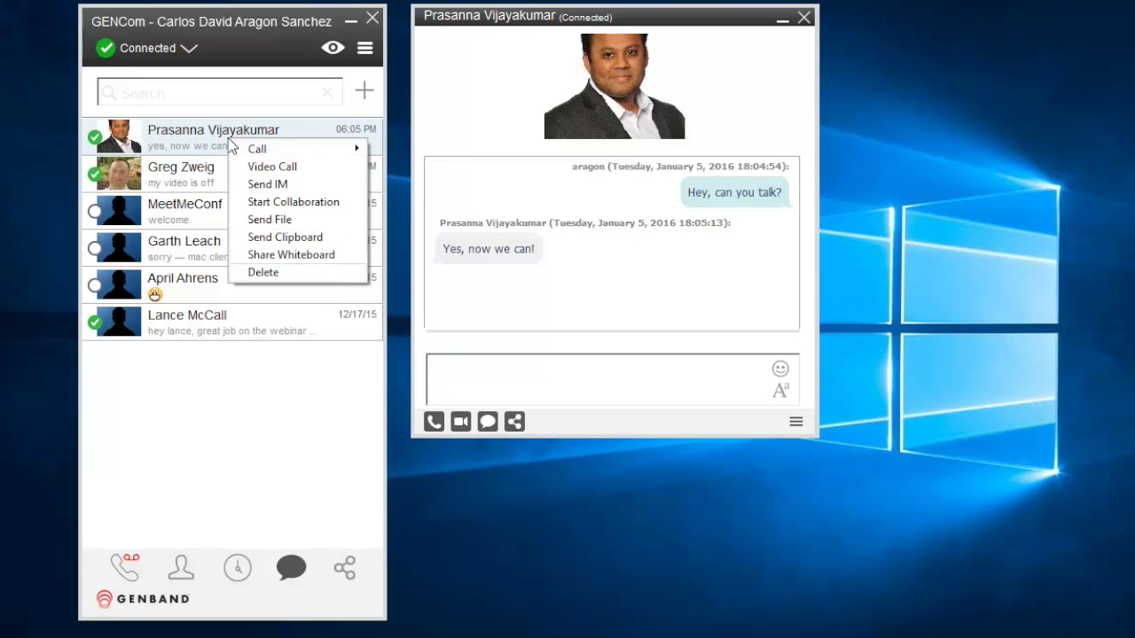
{"action": "left_click", "coordinate": [804, 17]}
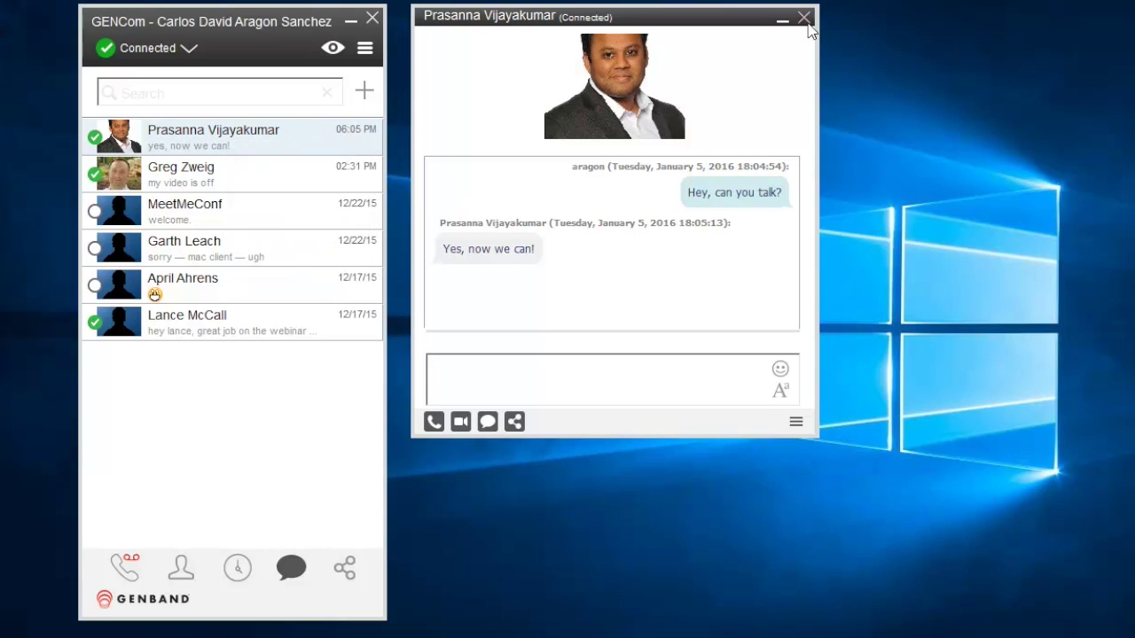
{"action": "left_click", "coordinate": [804, 18]}
{"action": "left_click", "coordinate": [121, 567]}
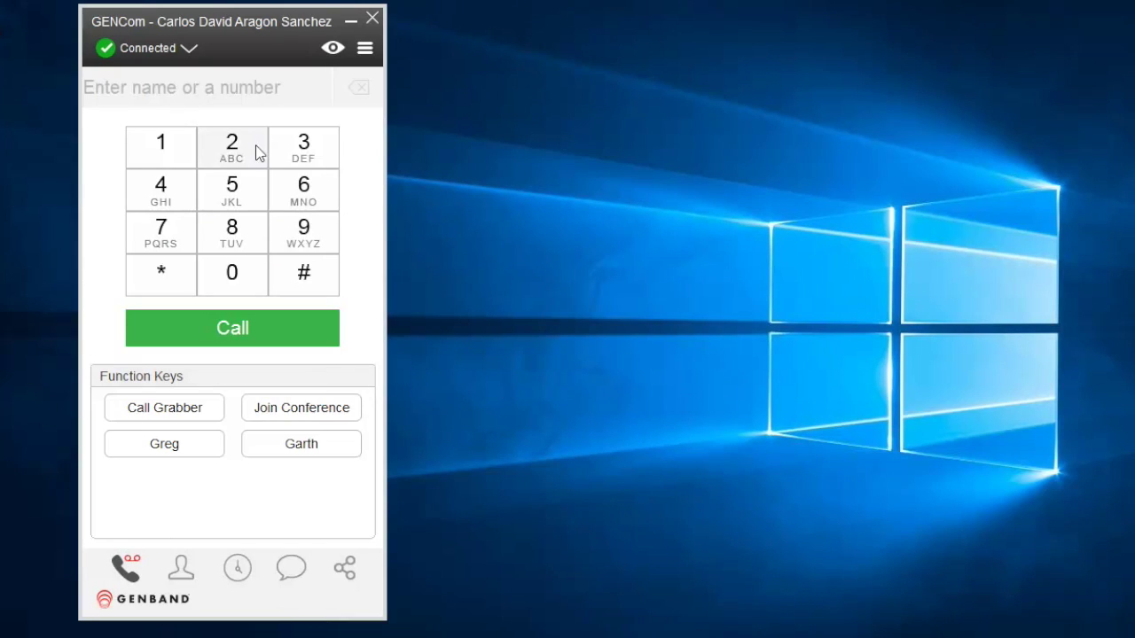
{"action": "left_click", "coordinate": [246, 92]}
{"action": "type", "text": "meetme"}
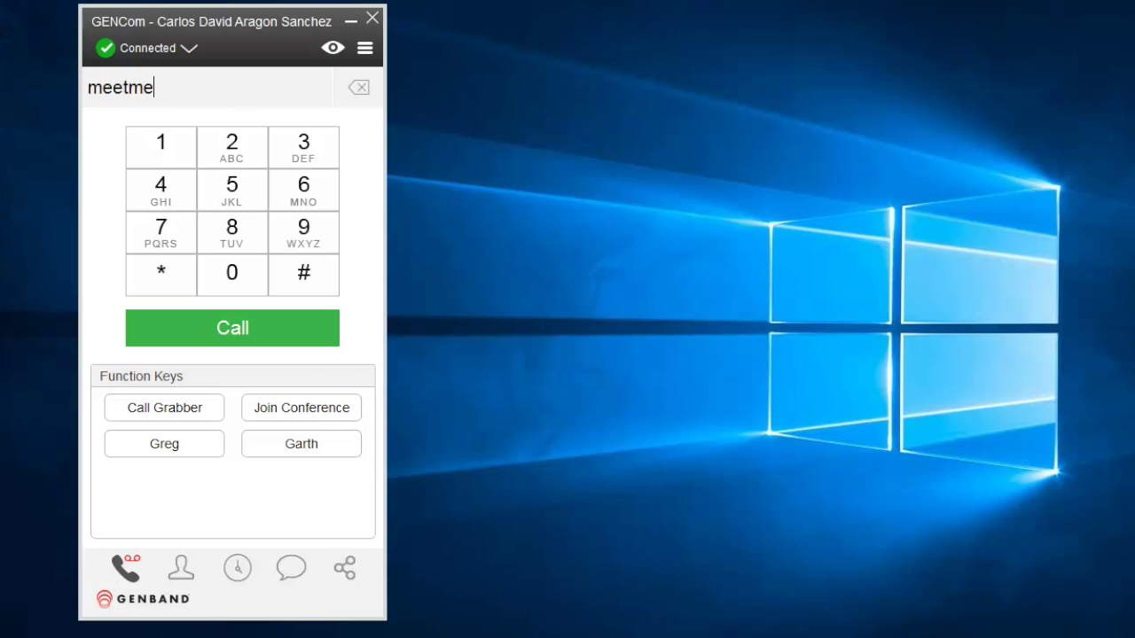
{"action": "key", "text": "Return"}
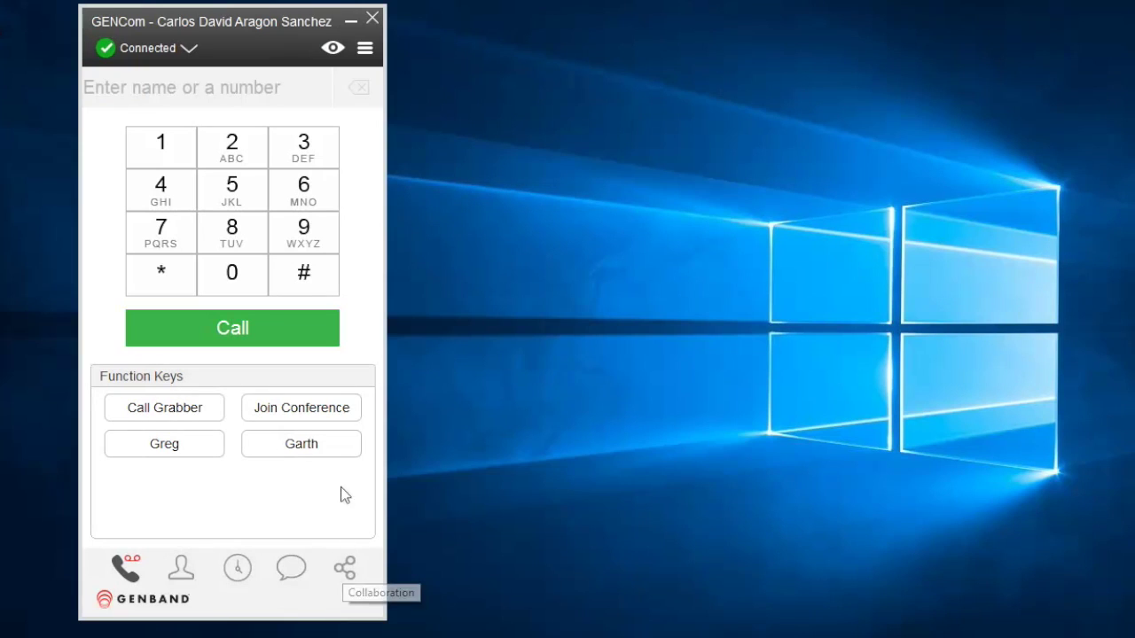
{"action": "left_click", "coordinate": [325, 420]}
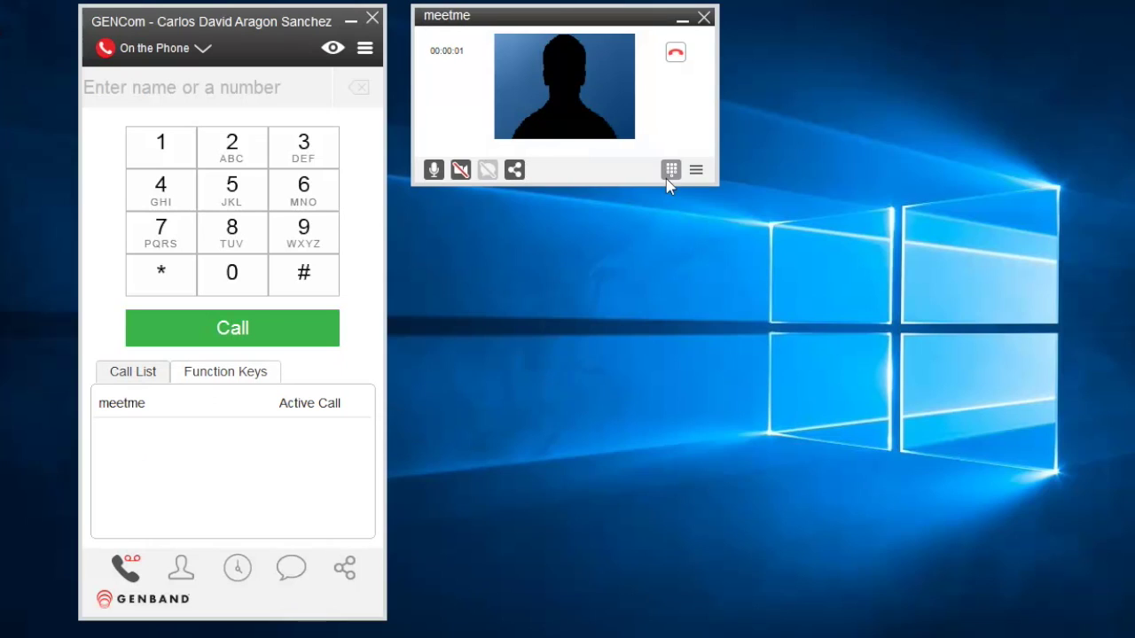
{"action": "left_click", "coordinate": [669, 171]}
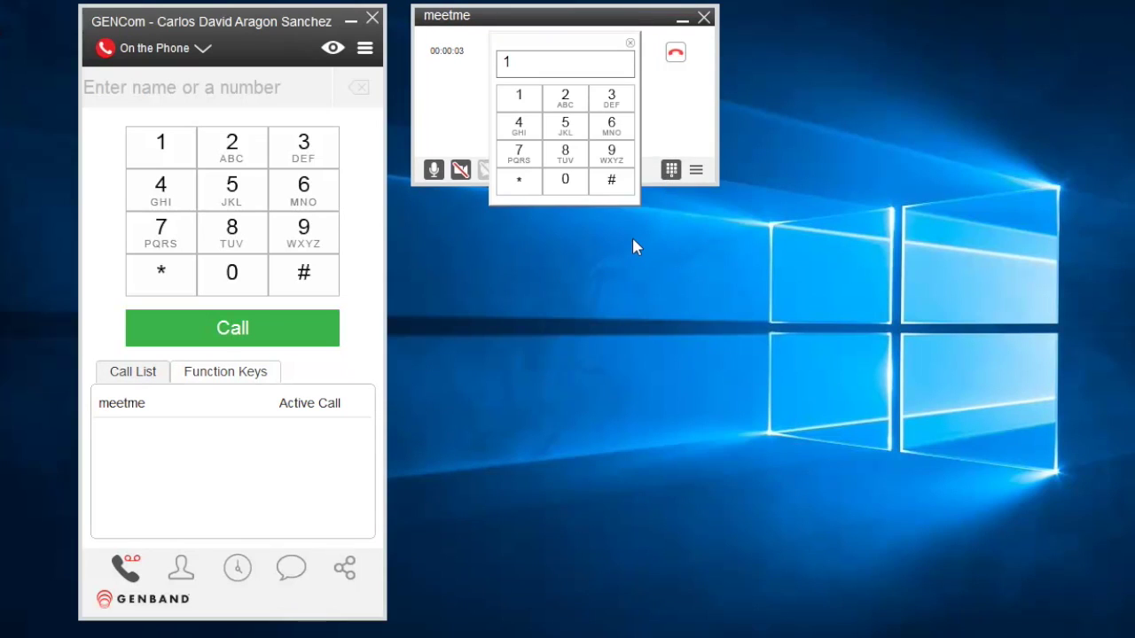
{"action": "left_click", "coordinate": [611, 180]}
{"action": "left_click", "coordinate": [675, 53]}
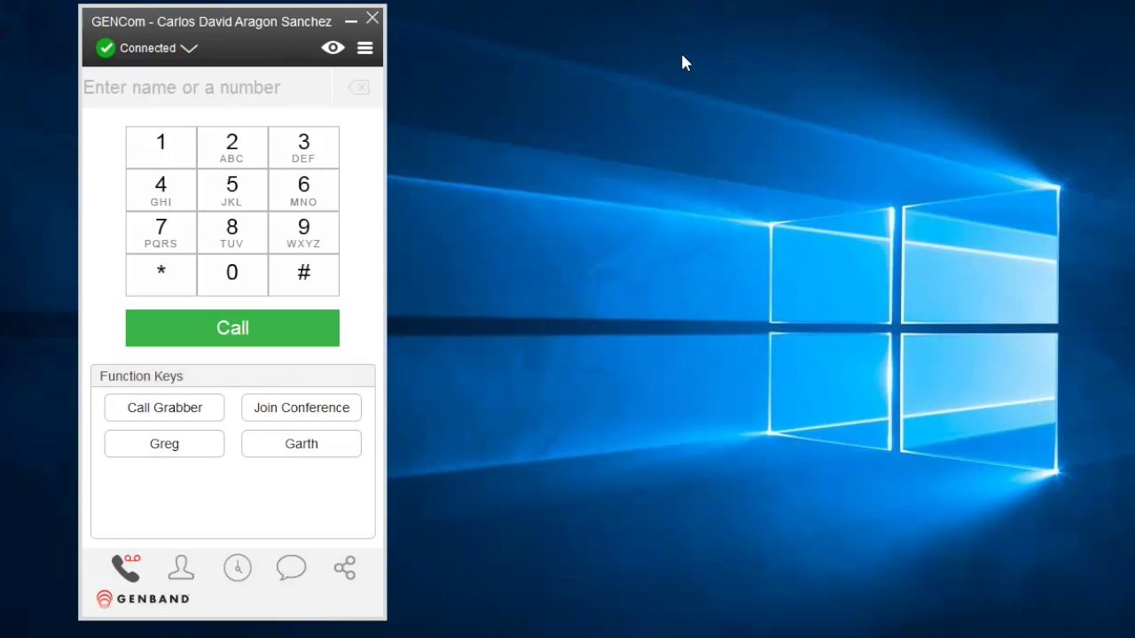
Host a new conference from the main menu and switch to the Collaboration view
{"action": "left_click", "coordinate": [365, 48]}
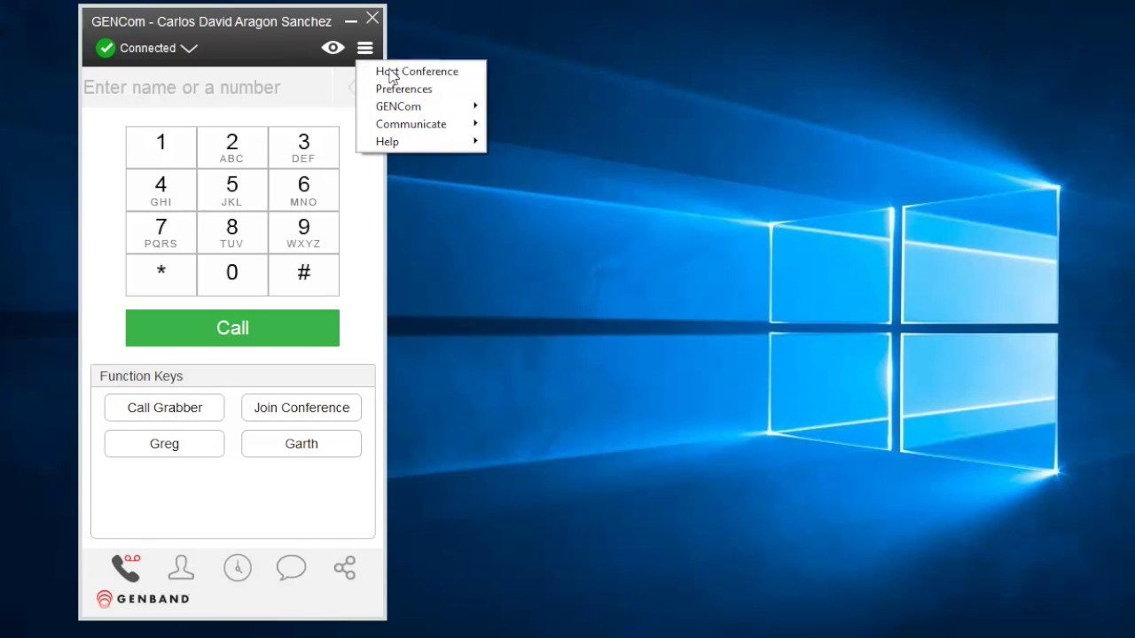
{"action": "left_click", "coordinate": [390, 73]}
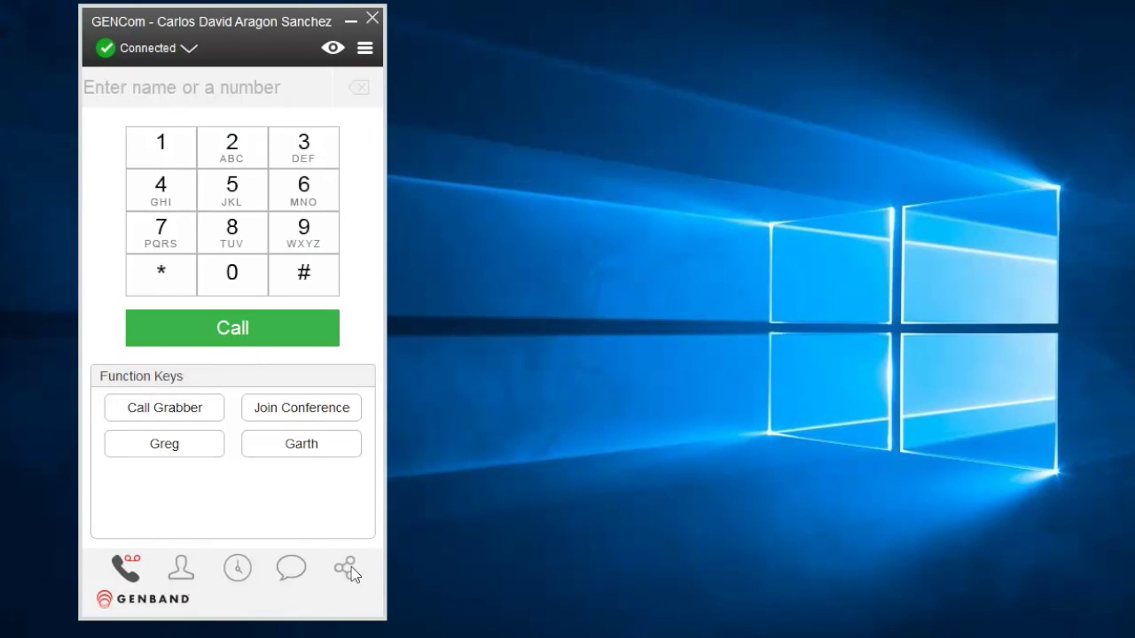
{"action": "left_click", "coordinate": [347, 569]}
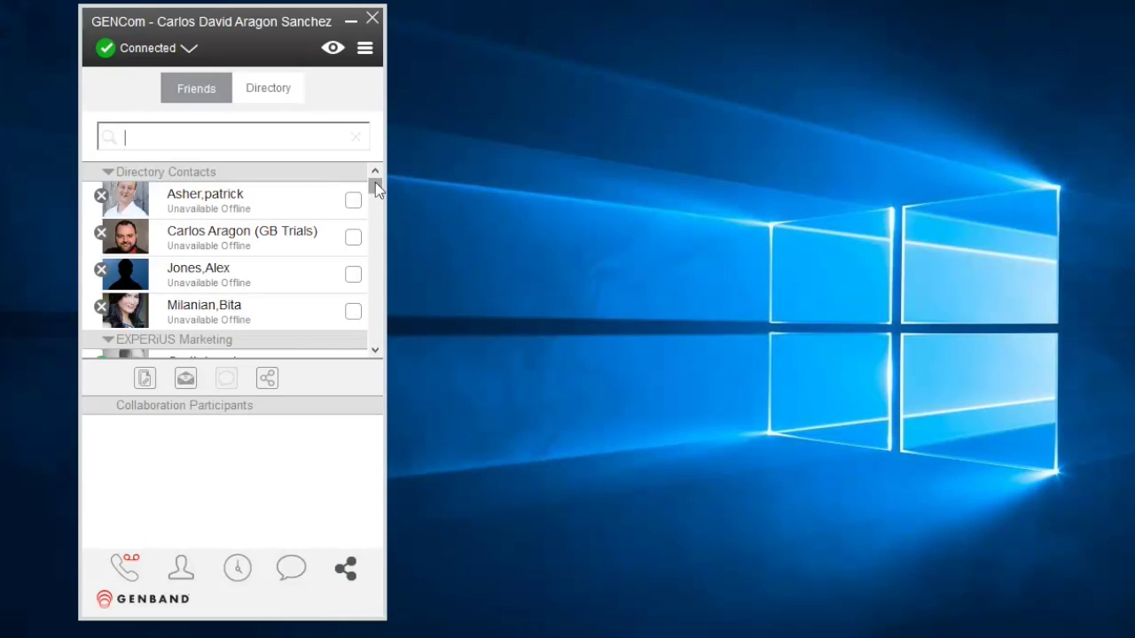
Tick both connected EXPERiUS Marketing contacts in the collaboration list as participants
{"action": "left_click_drag", "start_coordinate": [375, 183], "coordinate": [376, 195]}
{"action": "scroll", "coordinate": [363, 205], "scroll_direction": "up", "scroll_amount": 1}
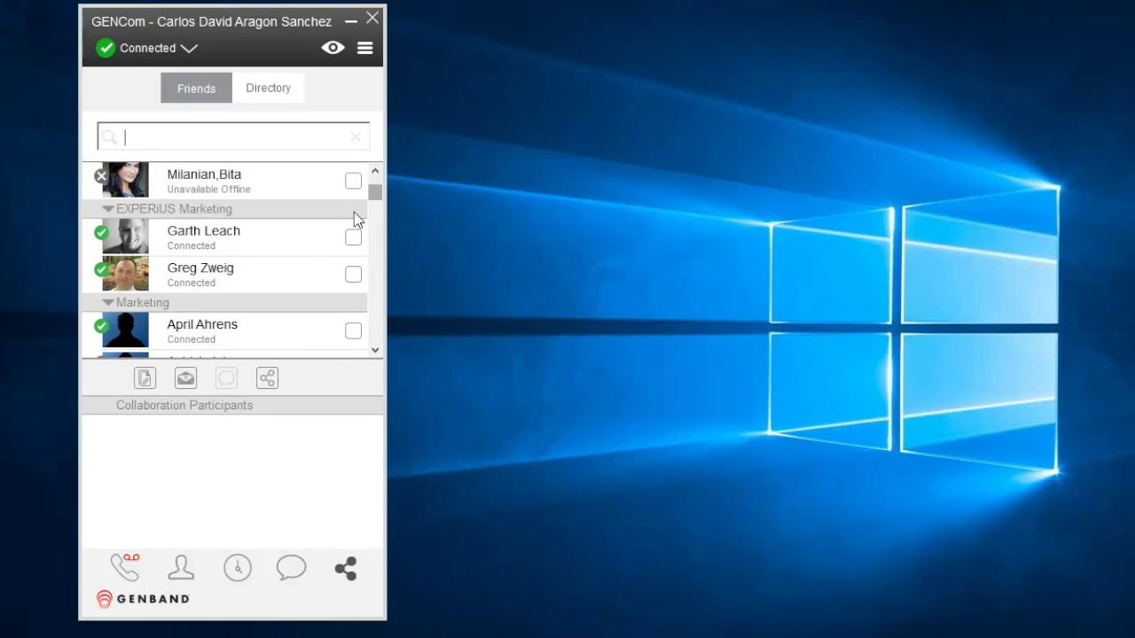
{"action": "left_click", "coordinate": [353, 238]}
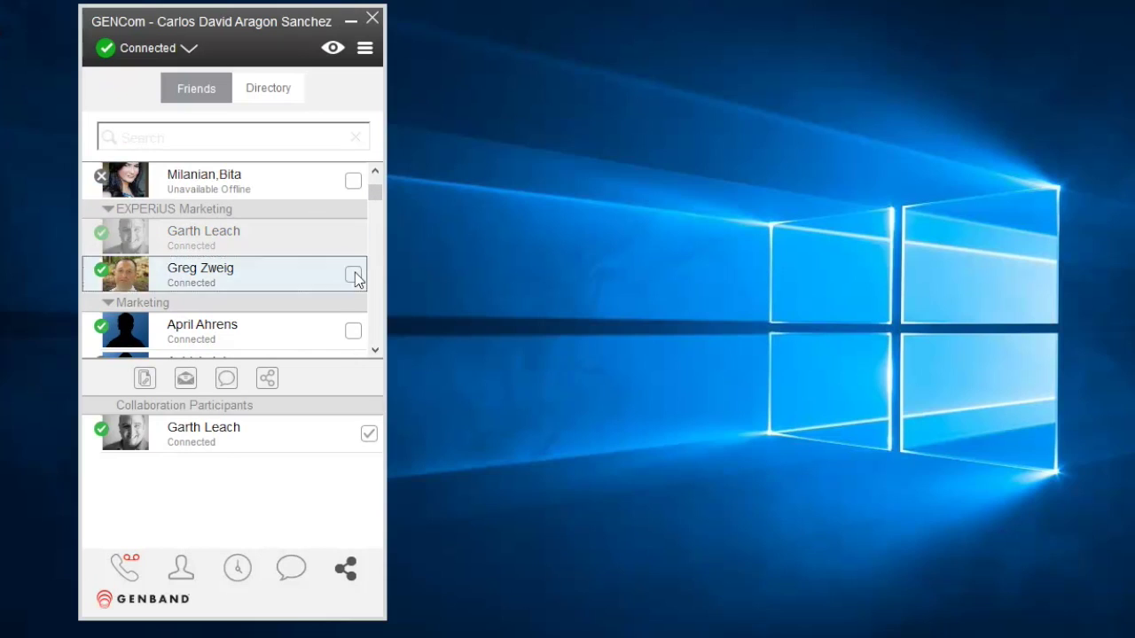
{"action": "left_click", "coordinate": [353, 274]}
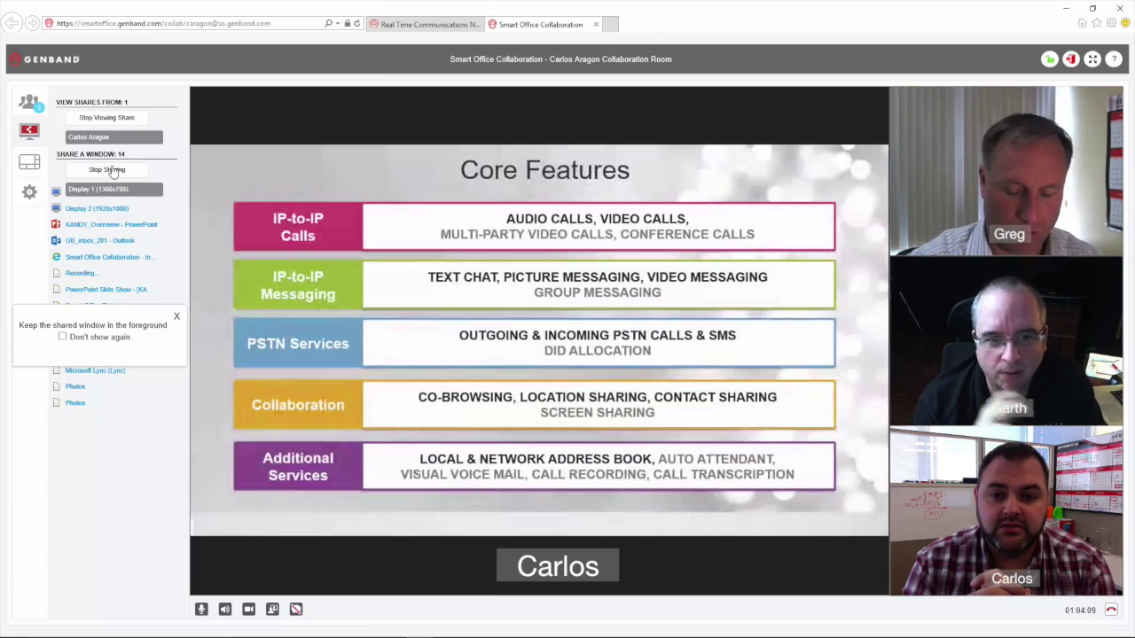
Stop sharing the Core Features screen and share Display 1 (1366x768) in its place
{"action": "left_click", "coordinate": [116, 169]}
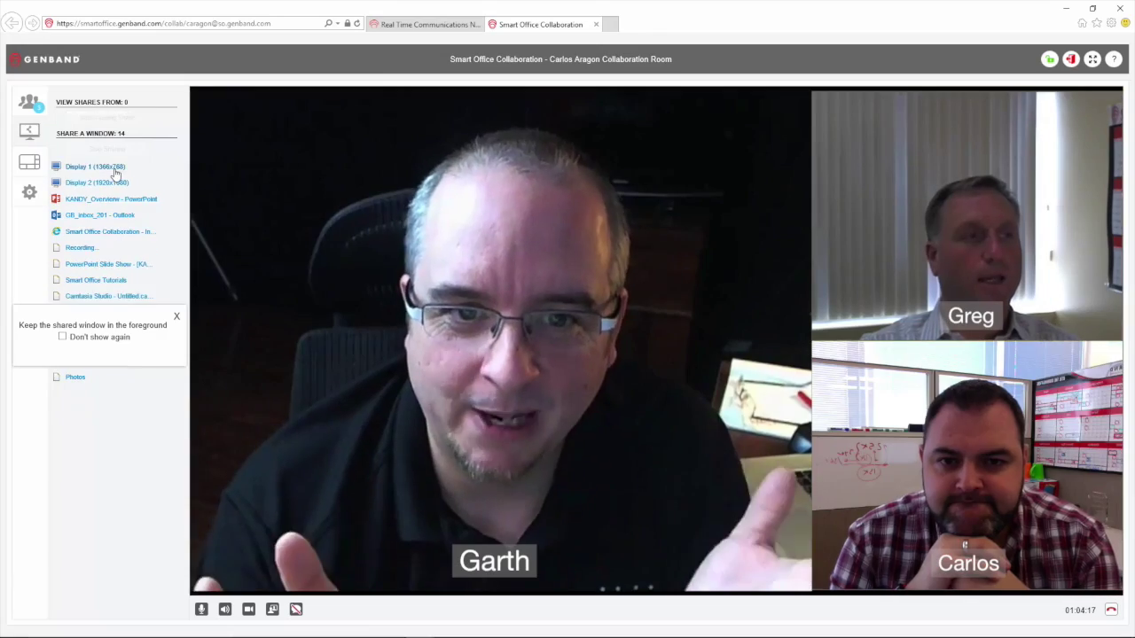
{"action": "left_click", "coordinate": [116, 168]}
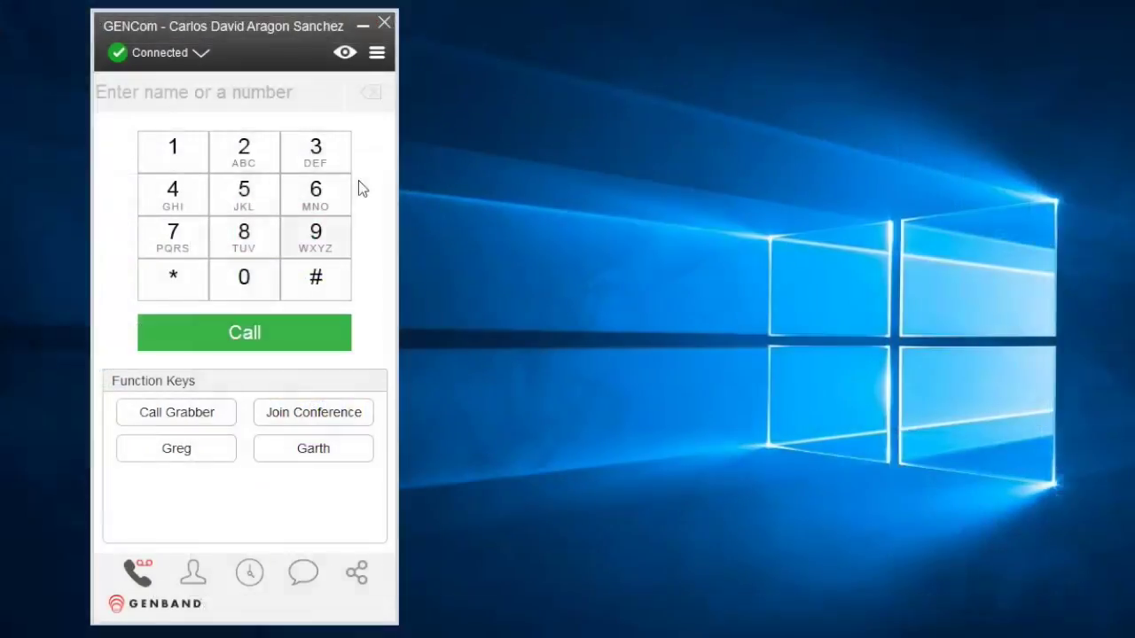
{"action": "left_click", "coordinate": [376, 53]}
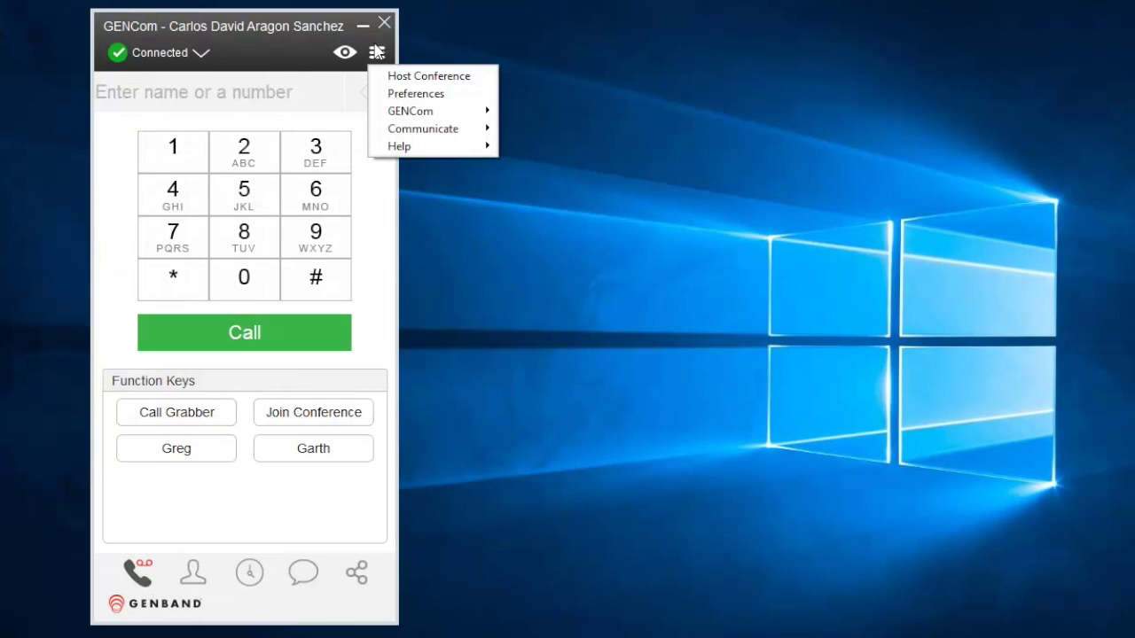
{"action": "left_click", "coordinate": [417, 97]}
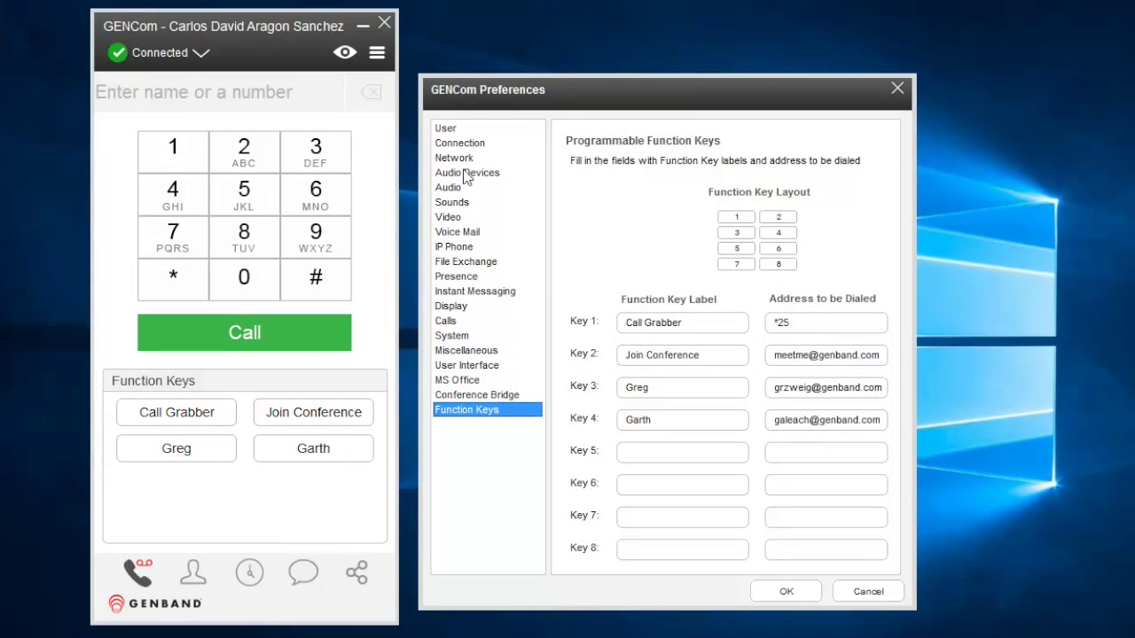
{"action": "left_click", "coordinate": [467, 174]}
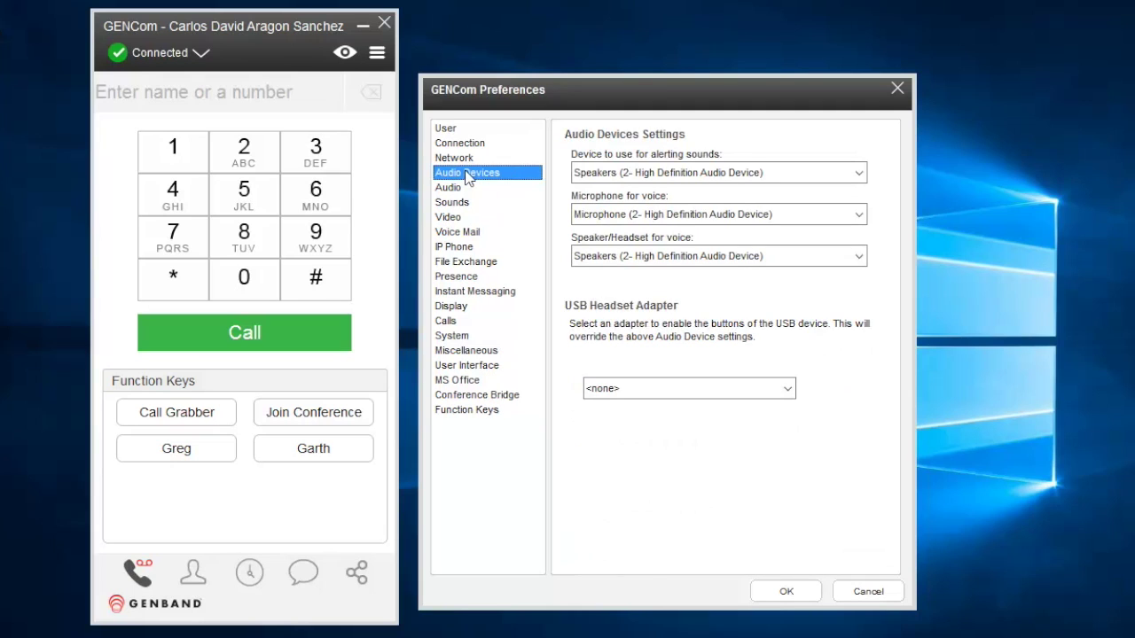
{"action": "left_click", "coordinate": [460, 219]}
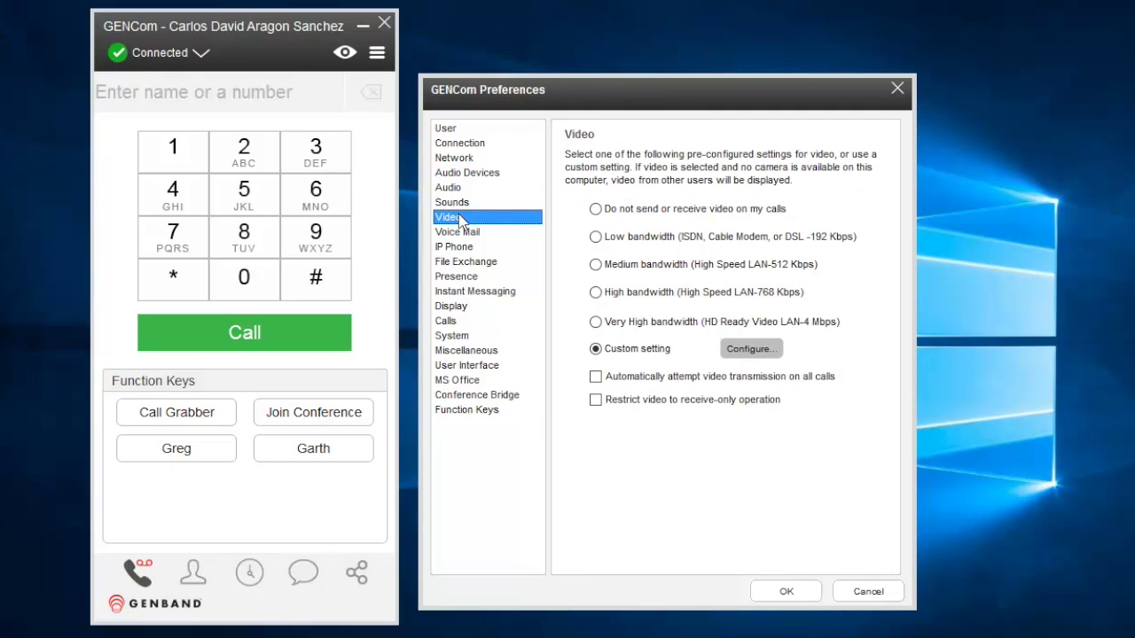
{"action": "left_click", "coordinate": [466, 350]}
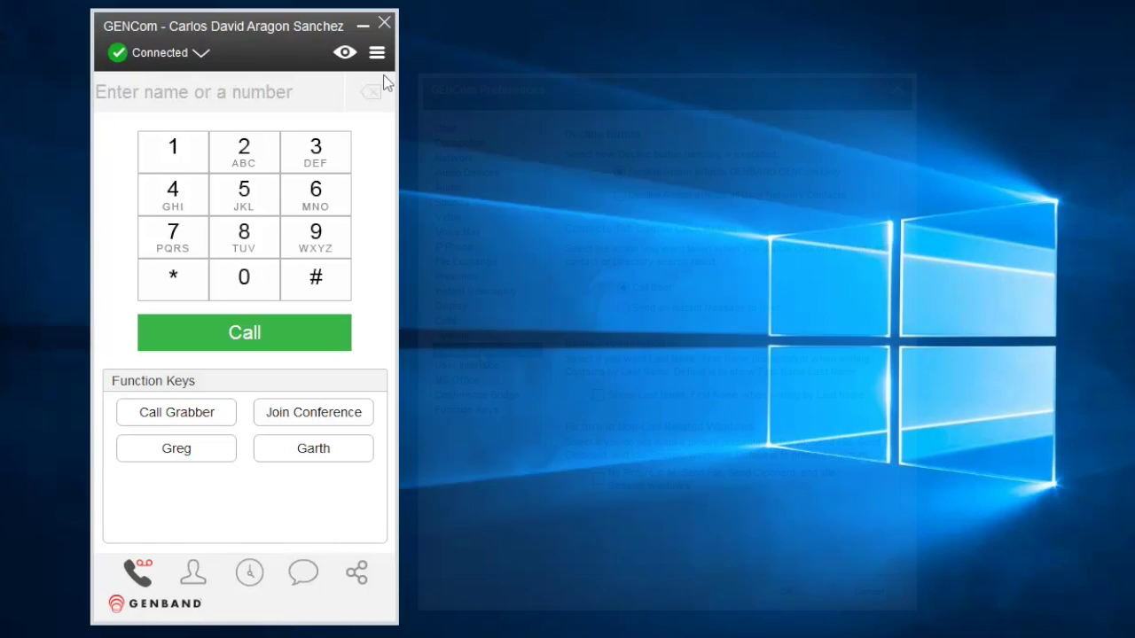
Browse the GENCom and Help submenus of the main hamburger menu
{"action": "left_click", "coordinate": [376, 55]}
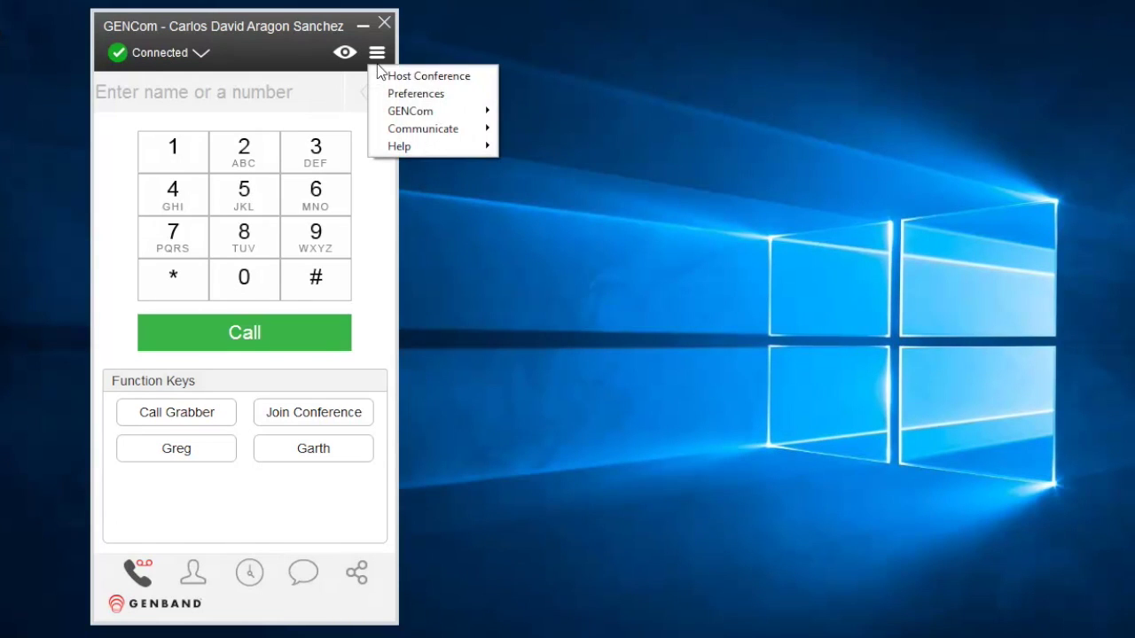
{"action": "mouse_move", "coordinate": [408, 117]}
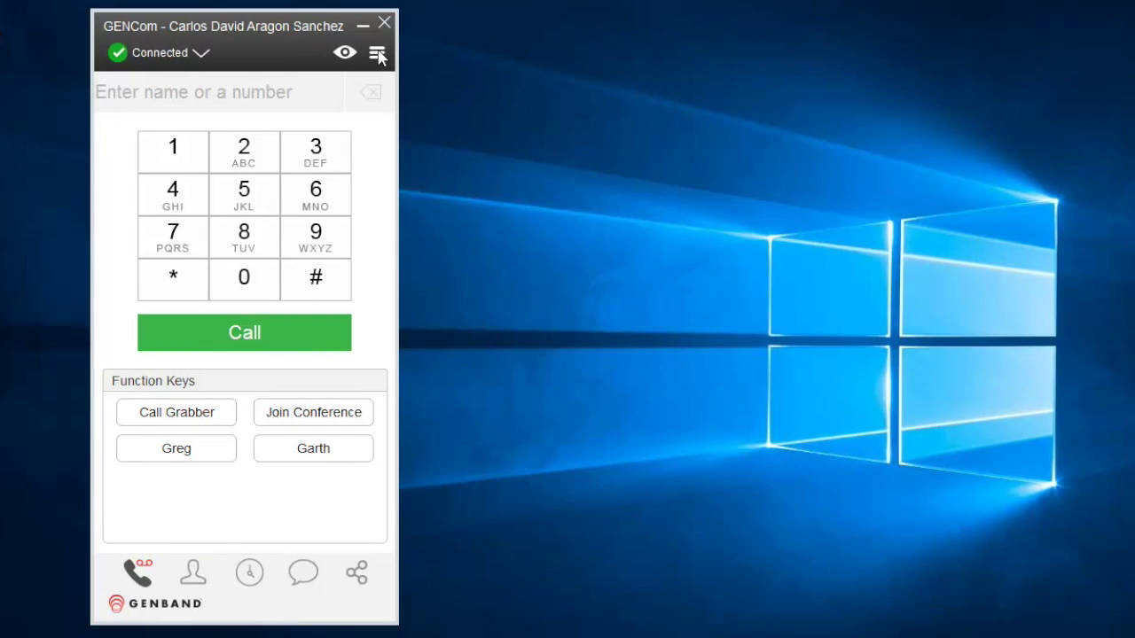
{"action": "left_click", "coordinate": [377, 53]}
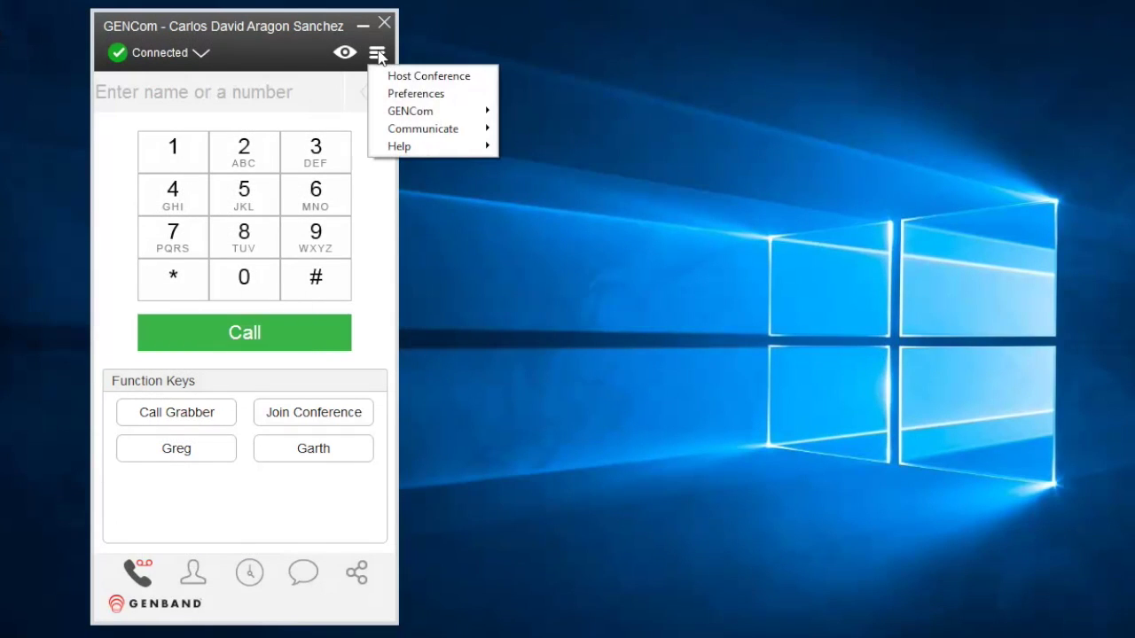
{"action": "mouse_move", "coordinate": [434, 148]}
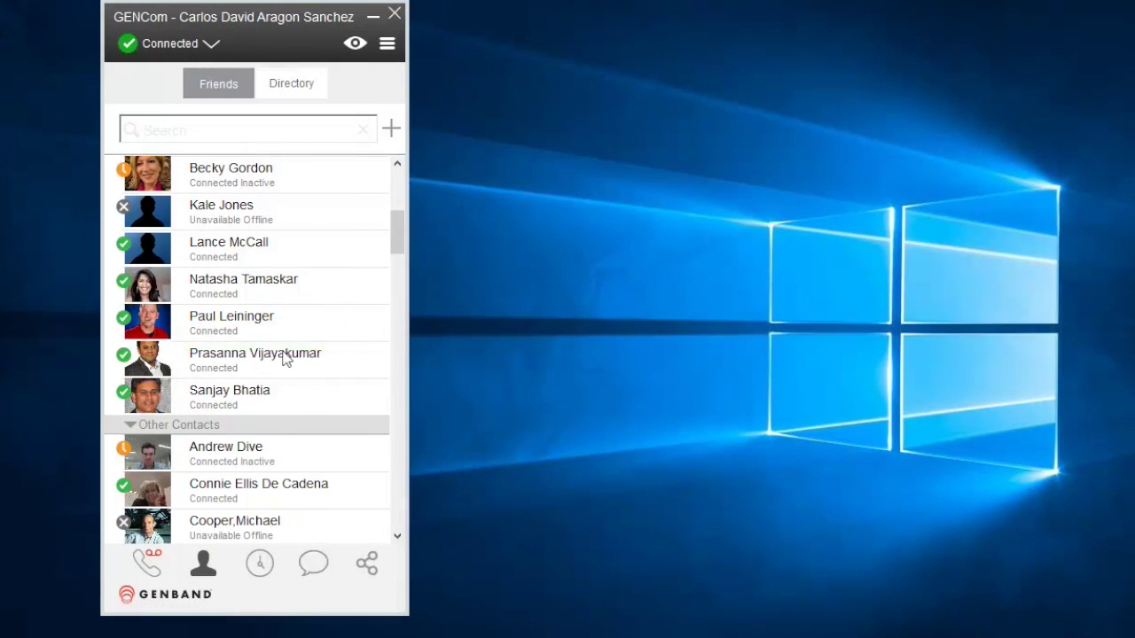
Start an IM with a connected contact from the Contacts tab, typing 'Hey,'
{"action": "right_click", "coordinate": [283, 357]}
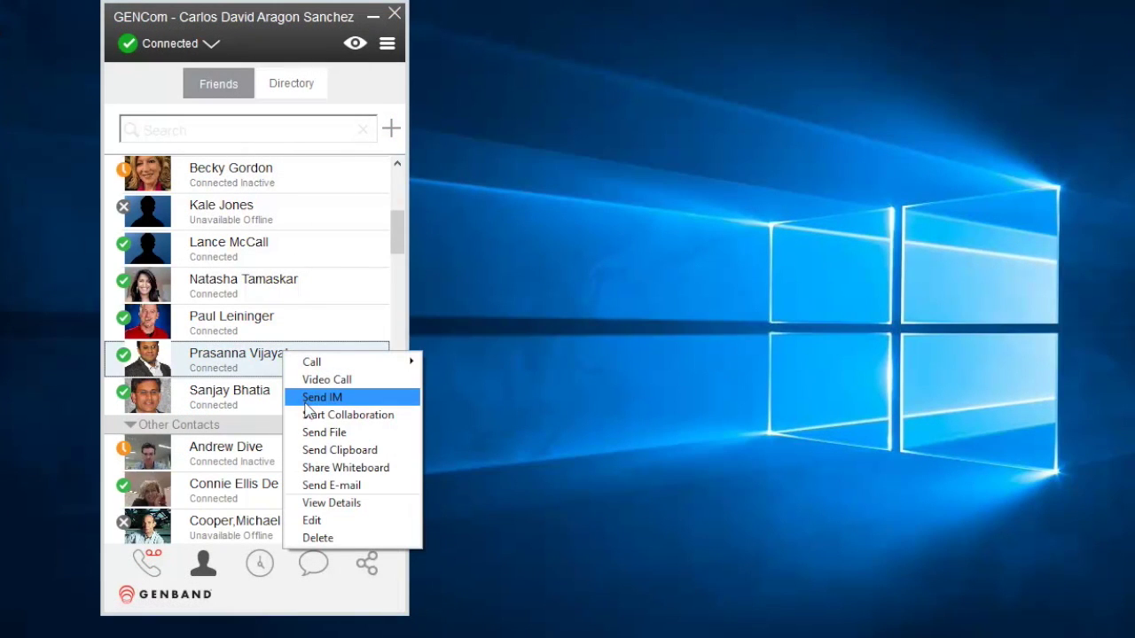
{"action": "left_click", "coordinate": [306, 404]}
{"action": "type", "text": "Hey, can y"}
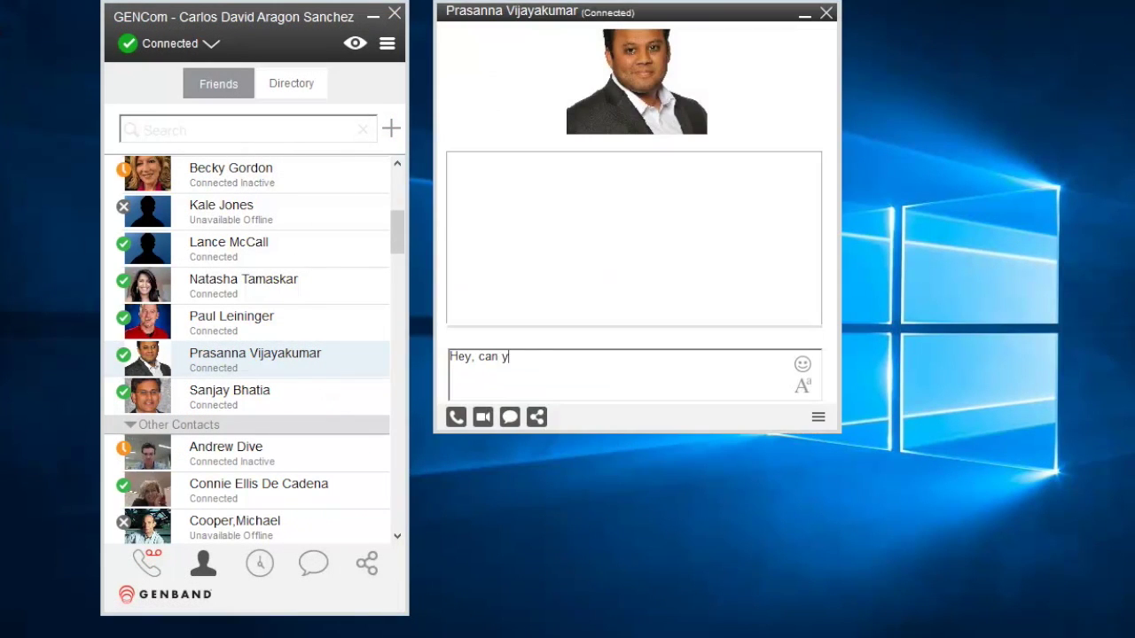